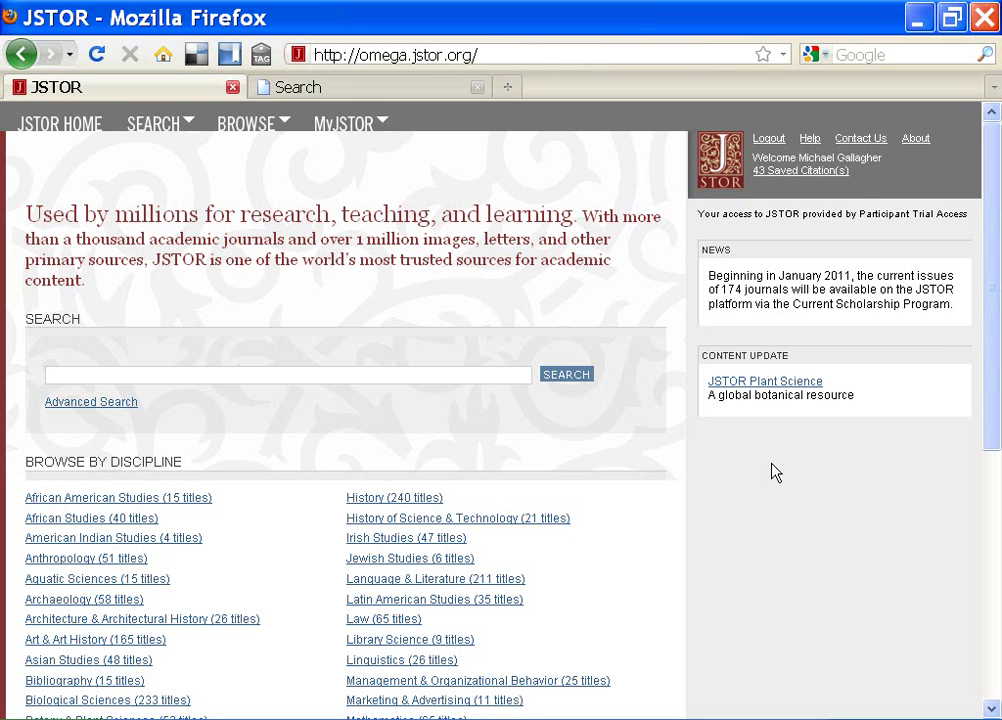
Open Advanced Search and enter 'slavery in West Africa' in the first field
mouse_move(158, 126)
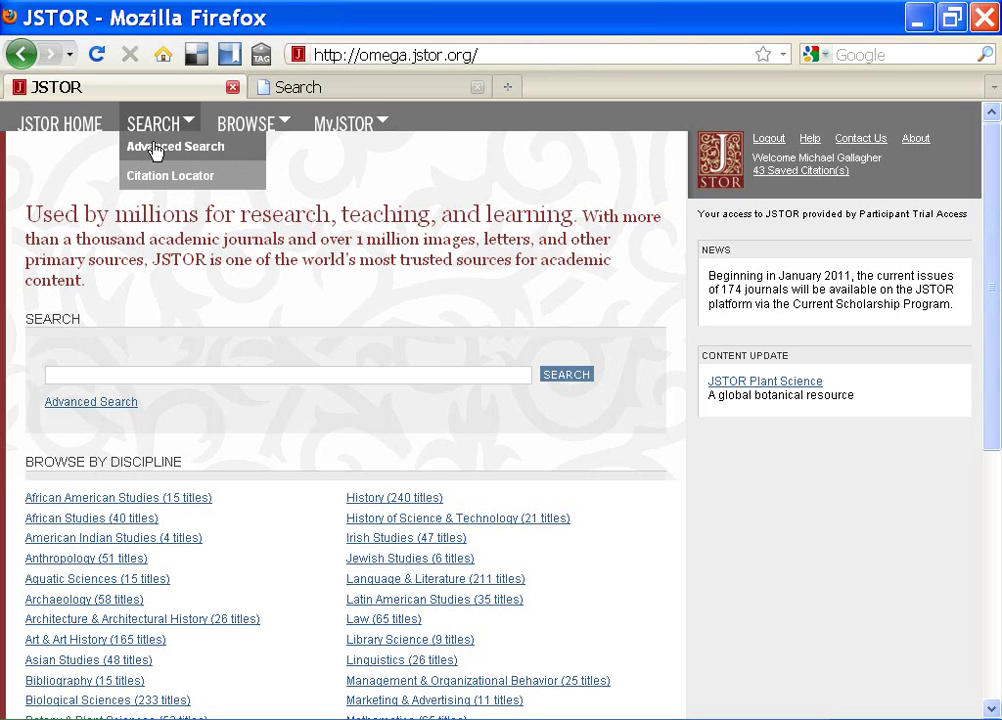
click(155, 152)
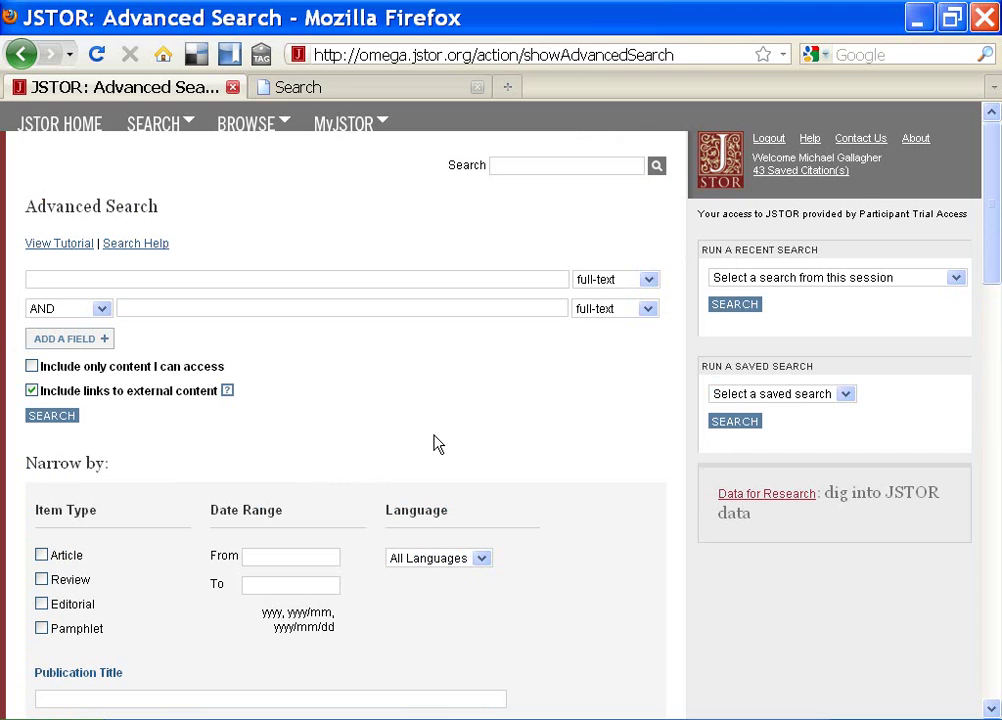
text(slavery in West Africa)
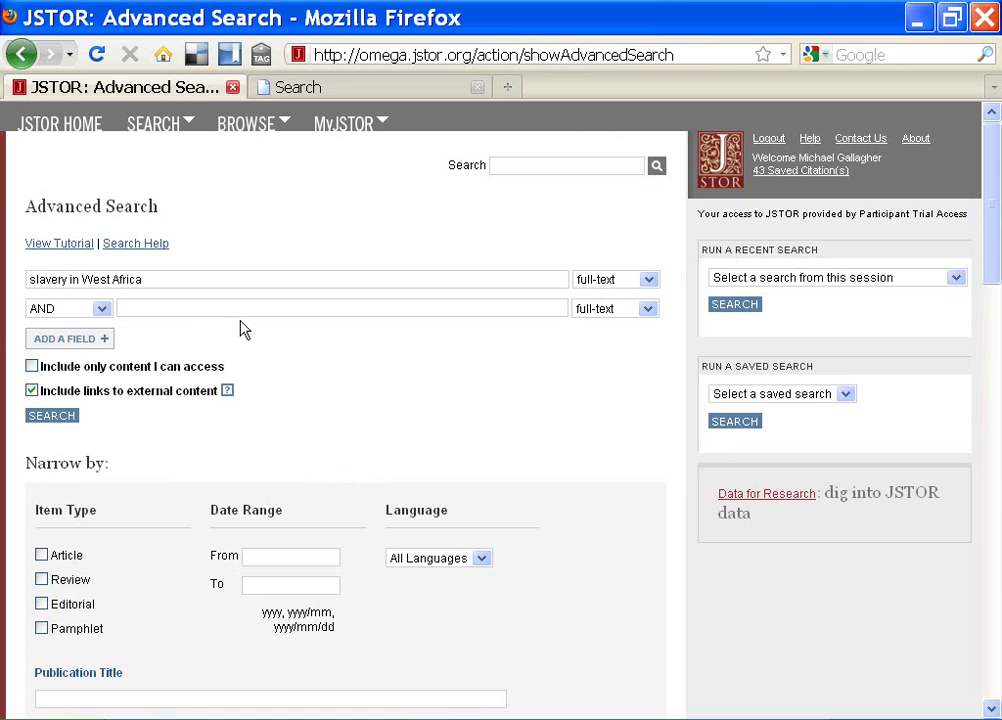
Try stop-word examples in the first field, ending with the phrase 'to be or not to be'
drag(68, 283, 175, 289)
key(BackSpace)
key(BackSpace)
key(BackSpace)
key(BackSpace)
key(BackSpace)
key(BackSpace)
key(BackSpace)
key(BackSpace)
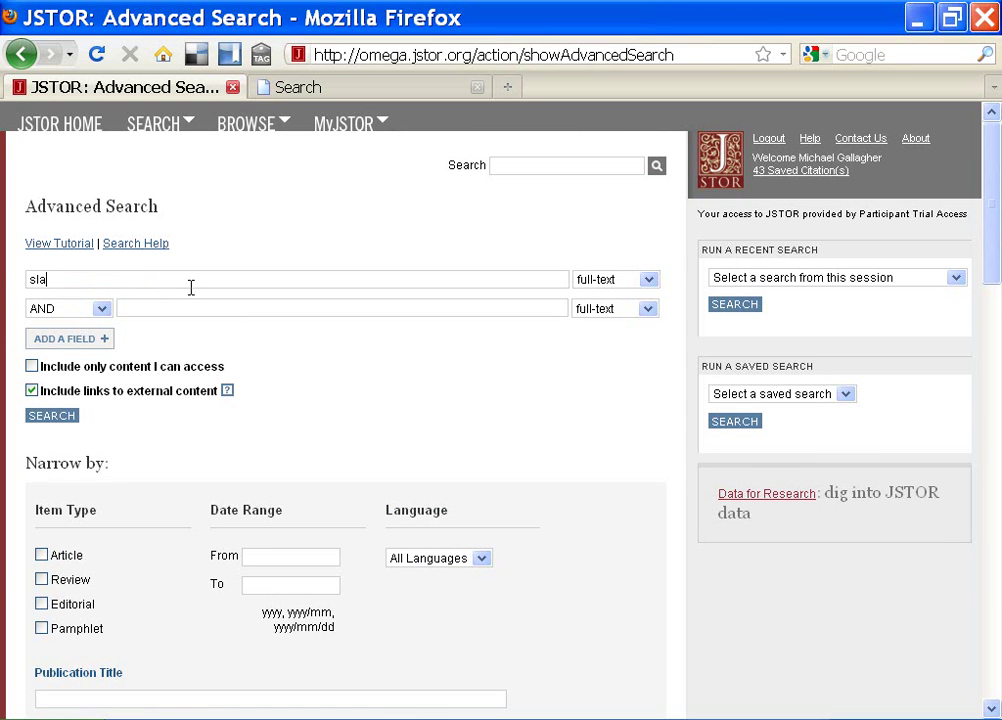
text(in an at the a)
text(=stop words)
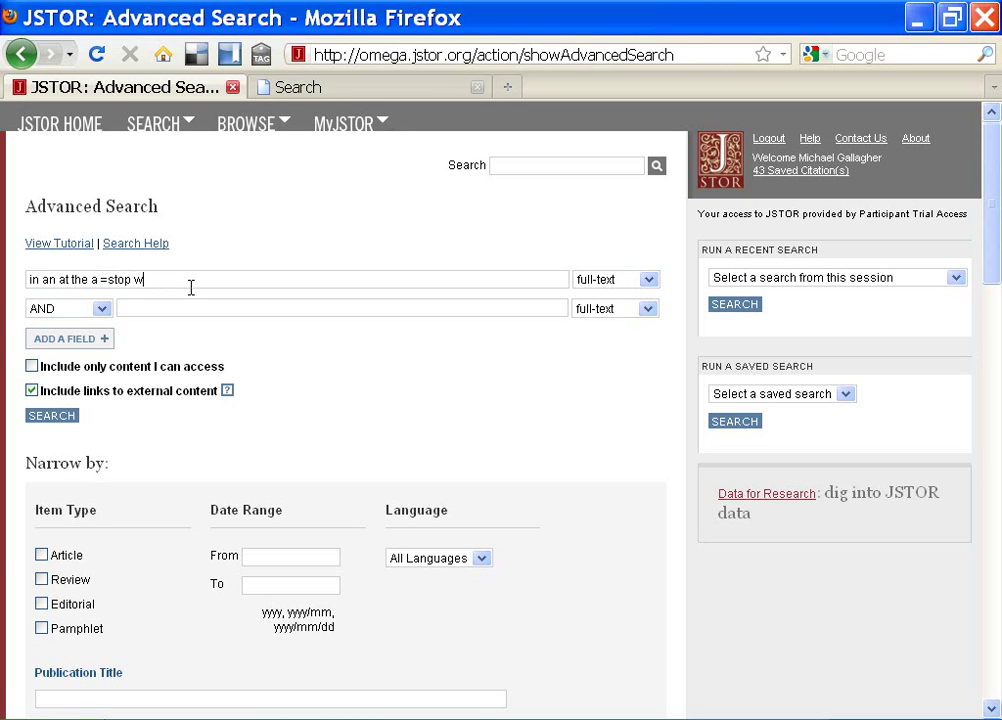
key(BackSpace)
key(BackSpace)
key(BackSpace)
key(BackSpace)
key(BackSpace)
key(BackSpace)
key(BackSpace)
key(BackSpace)
key(BackSpace)
key(BackSpace)
key(BackSpace)
key(BackSpace)
key(BackSpace)
key(BackSpace)
key(BackSpace)
key(BackSpace)
key(BackSpace)
key(BackSpace)
key(BackSpace)
key(BackSpace)
text("s)
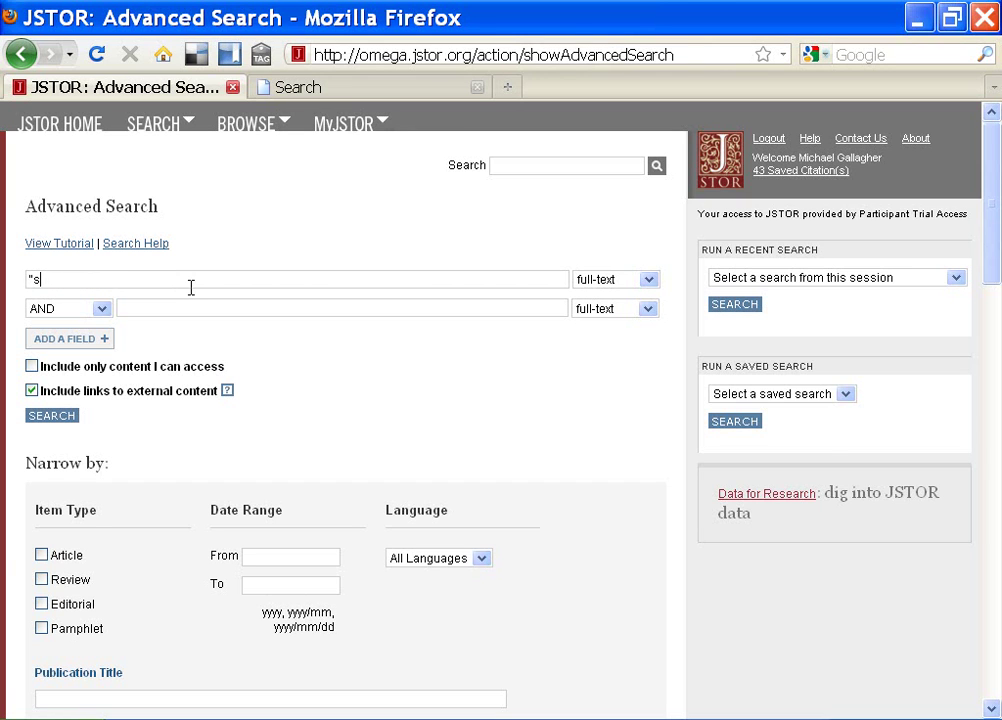
text(top words")
key(BackSpace)
key(BackSpace)
key(BackSpace)
key(BackSpace)
key(BackSpace)
key(BackSpace)
key(BackSpace)
key(BackSpace)
key(BackSpace)
key(BackSpace)
key(BackSpace)
text(to be or not to be)
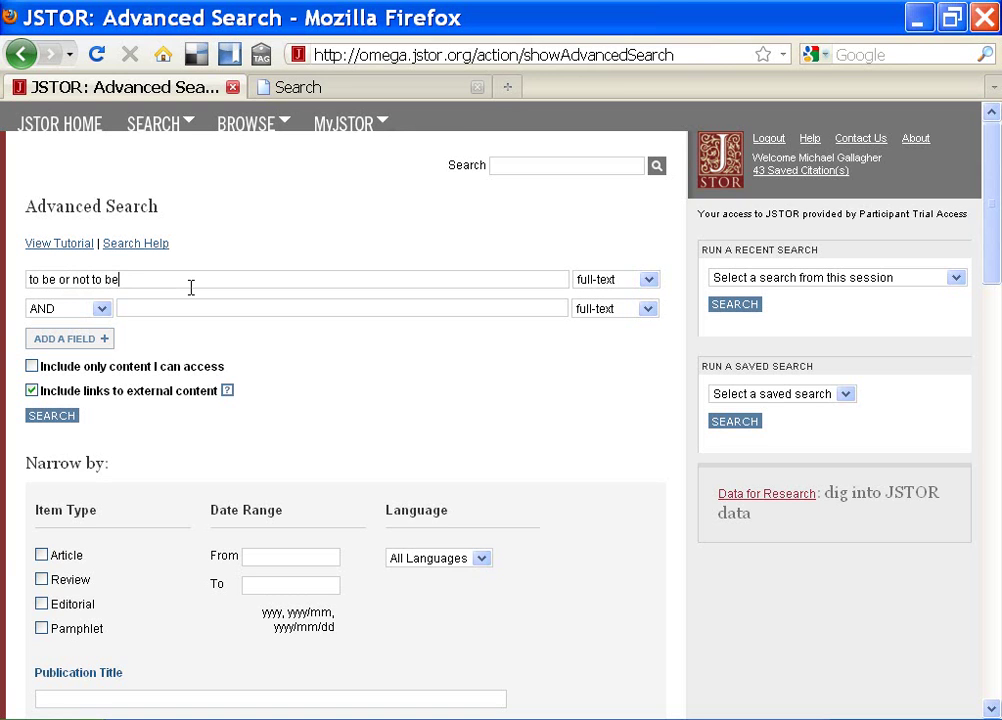
Search 'to be or not to be', then rerun it wrapped in double quotes
key(Return)
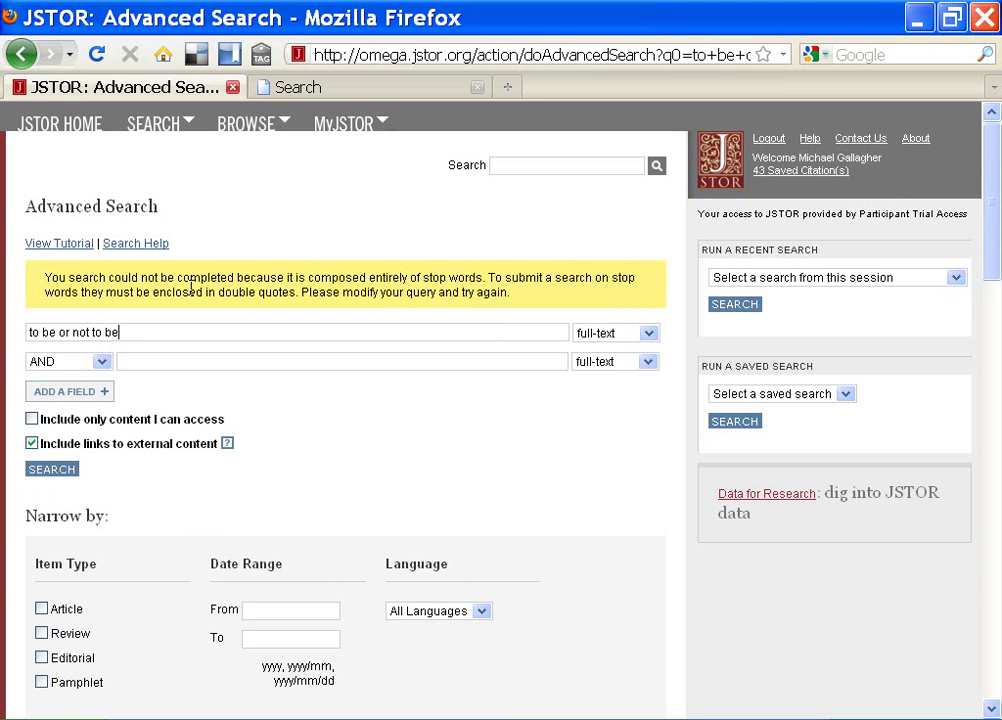
text(")
key(Home)
text(")
key(Return)
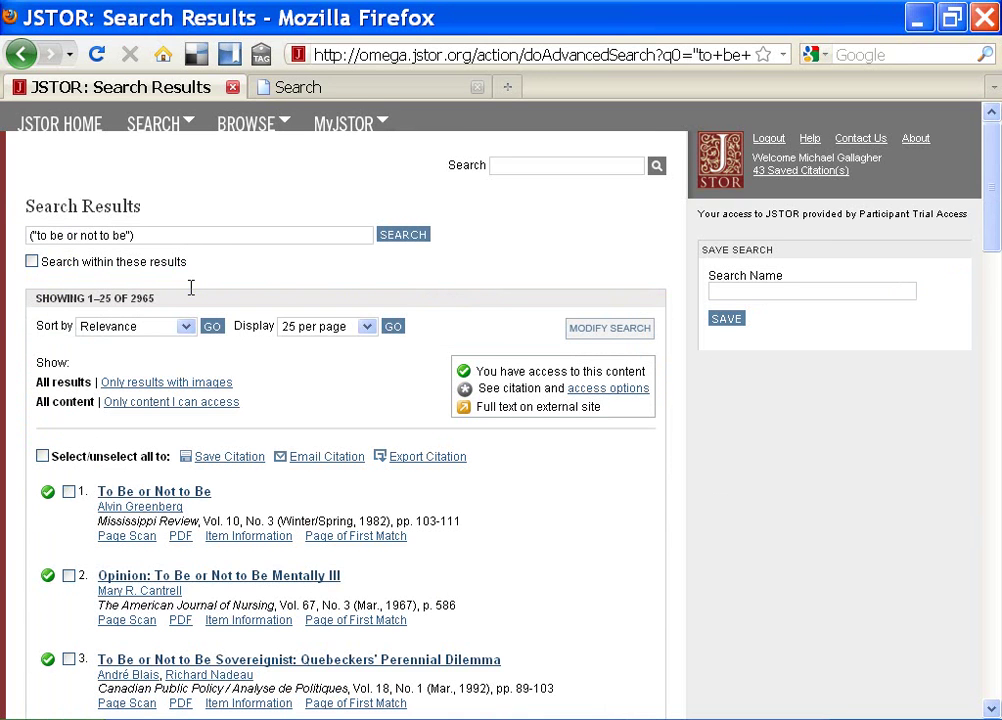
Note the 2965 results and go back to the Advanced Search form
drag(128, 293, 163, 305)
click(168, 305)
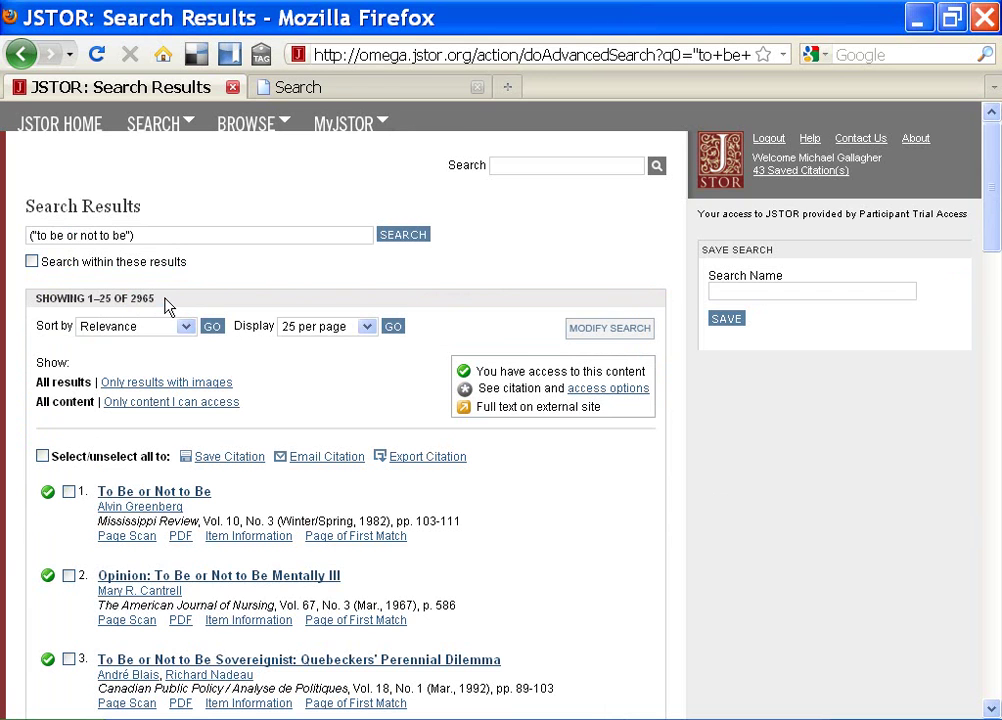
click(594, 332)
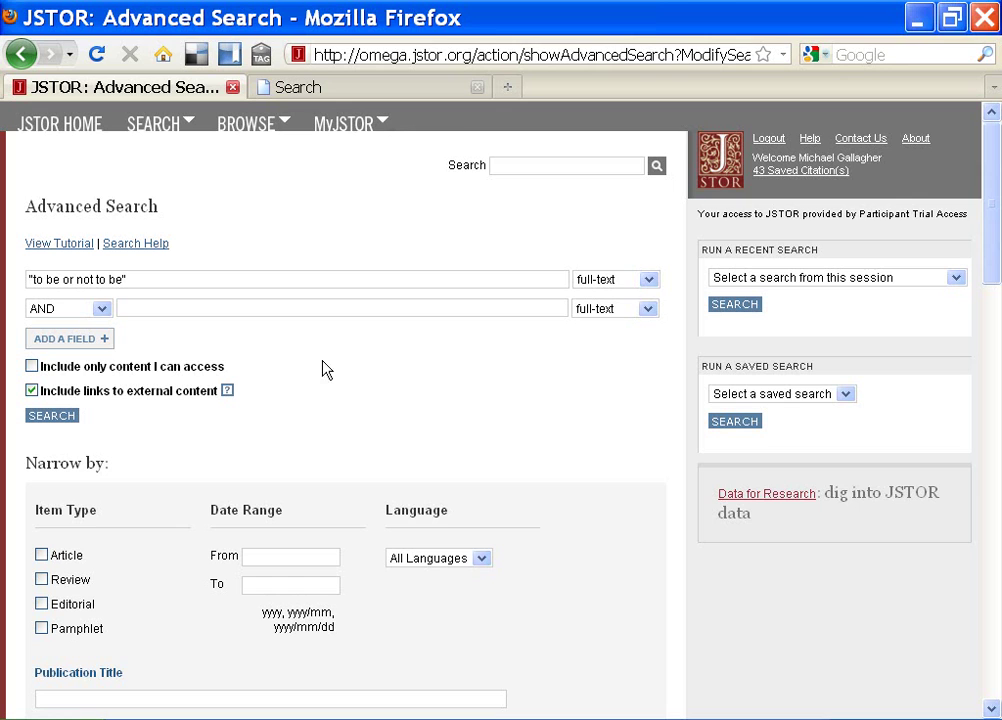
Review the full-text field options and the operator options, keeping AND
click(648, 282)
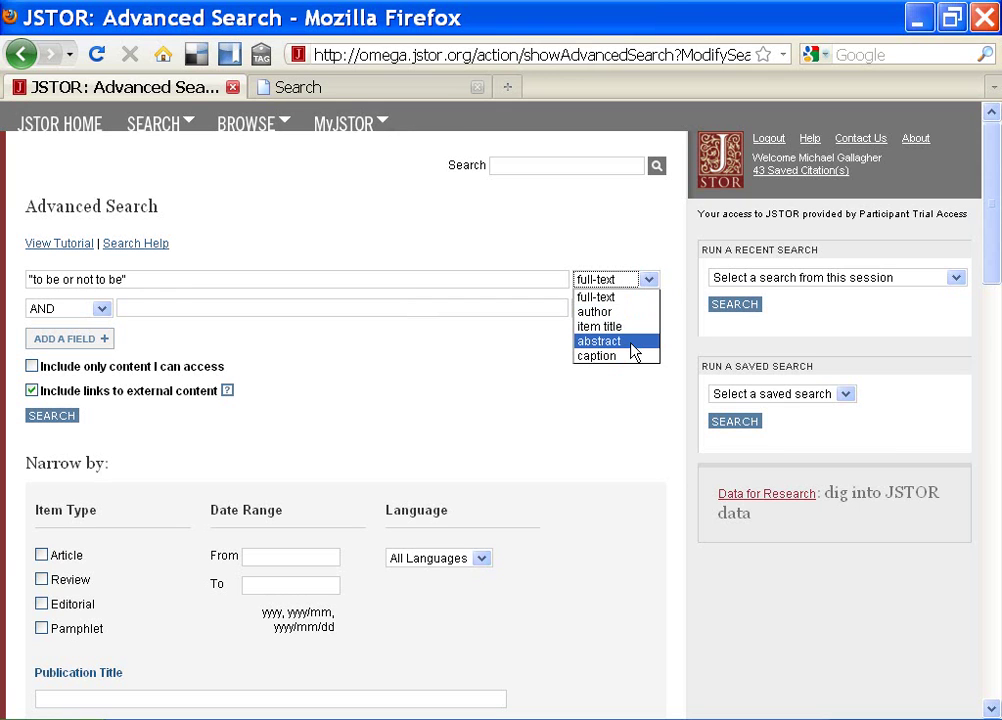
click(101, 309)
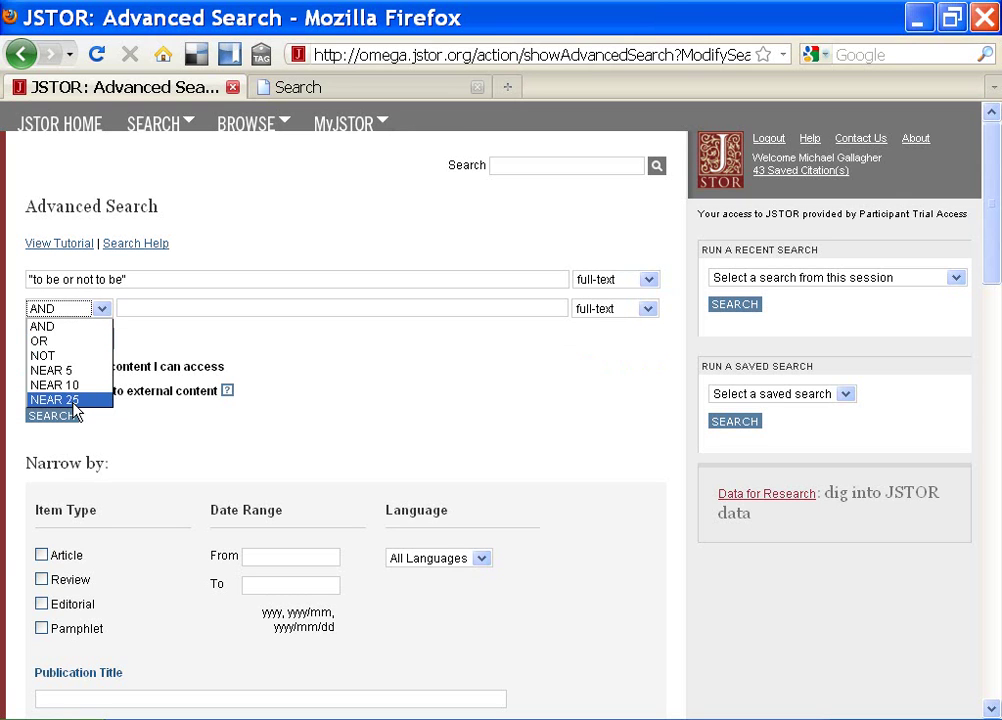
click(190, 345)
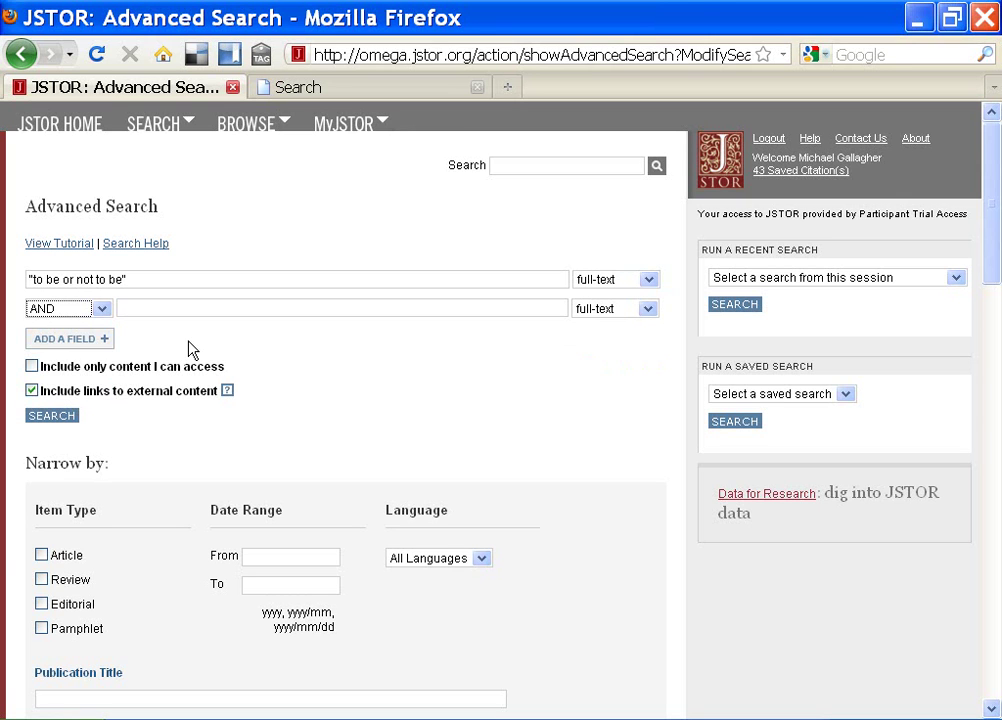
Add five more search term rows so seven rows show
click(88, 340)
click(79, 370)
click(83, 395)
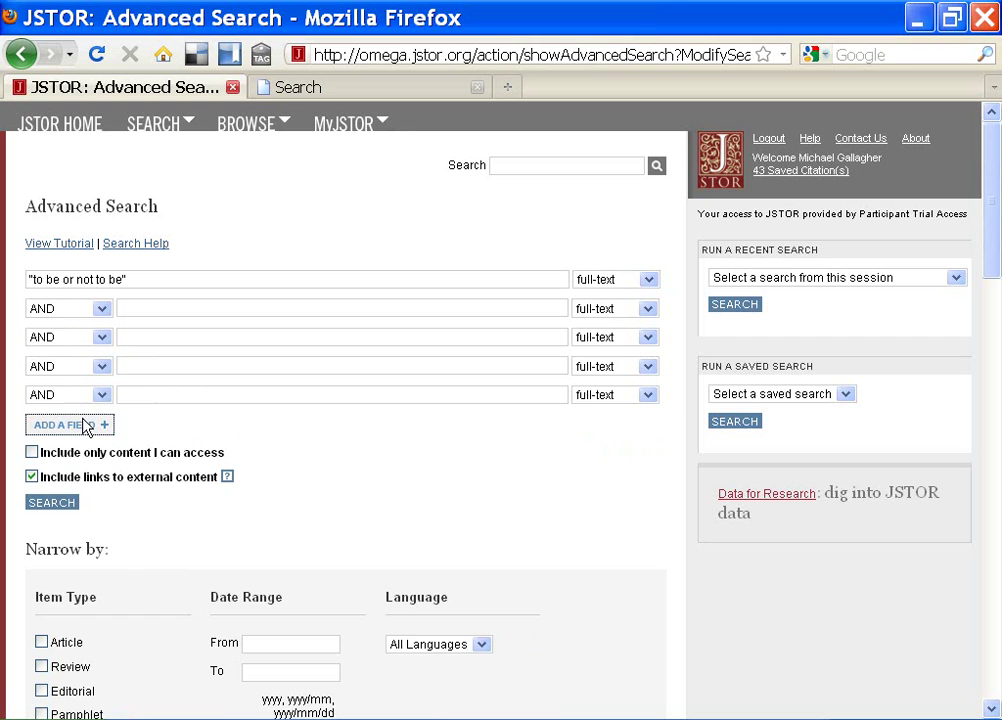
click(85, 424)
click(97, 456)
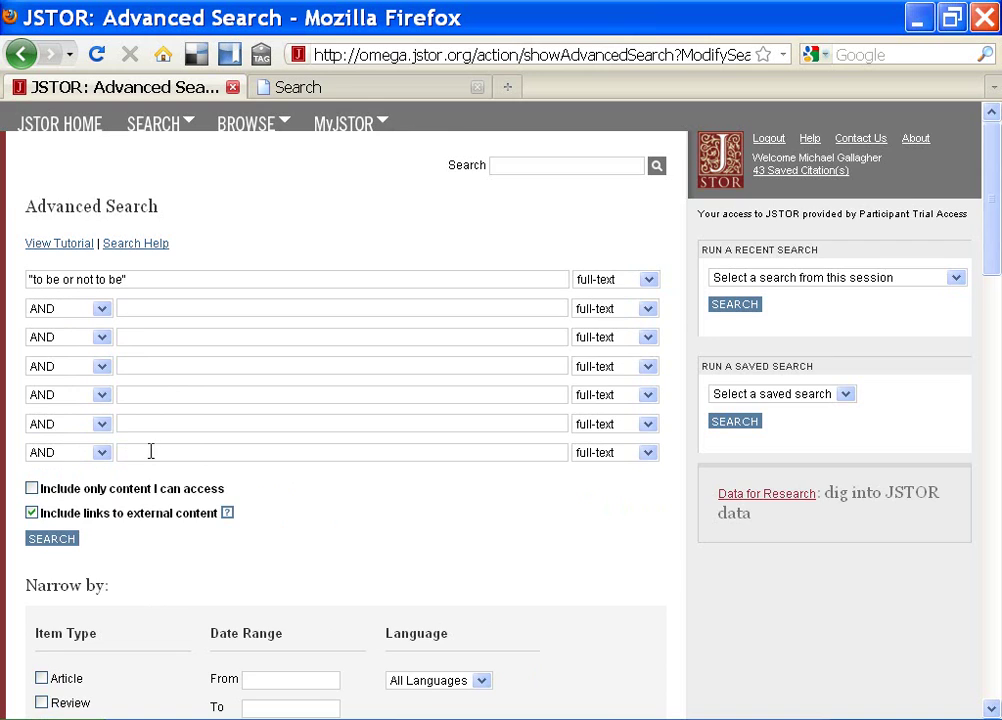
Limit the item types to Article and Pamphlet
scroll(150, 452, down, 6)
click(41, 344)
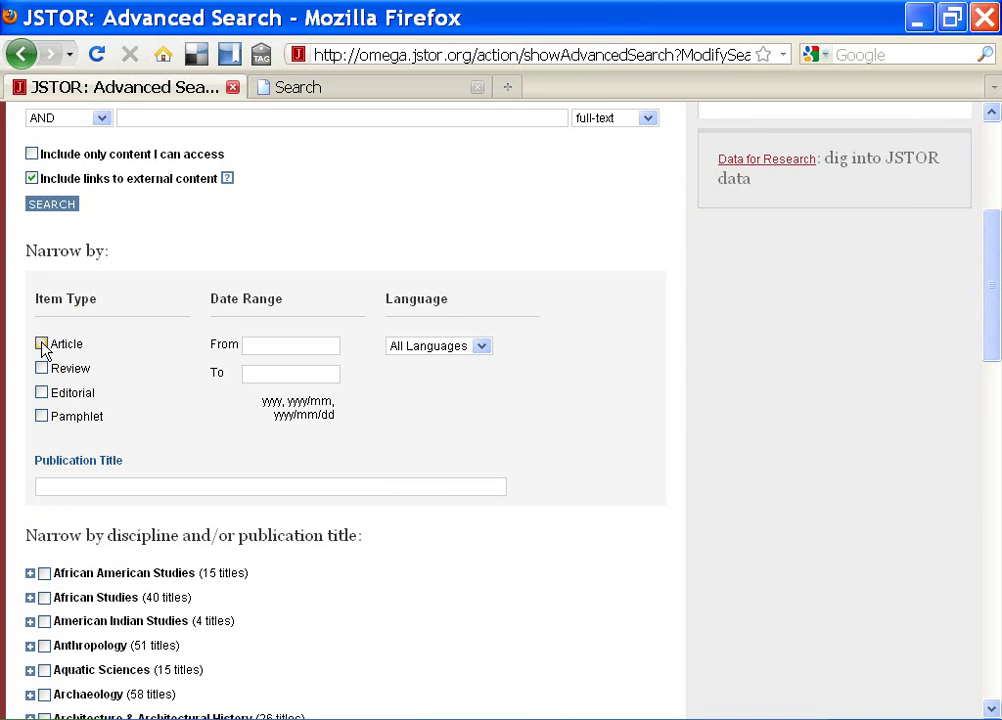
click(41, 416)
scroll(688, 352, up, 6)
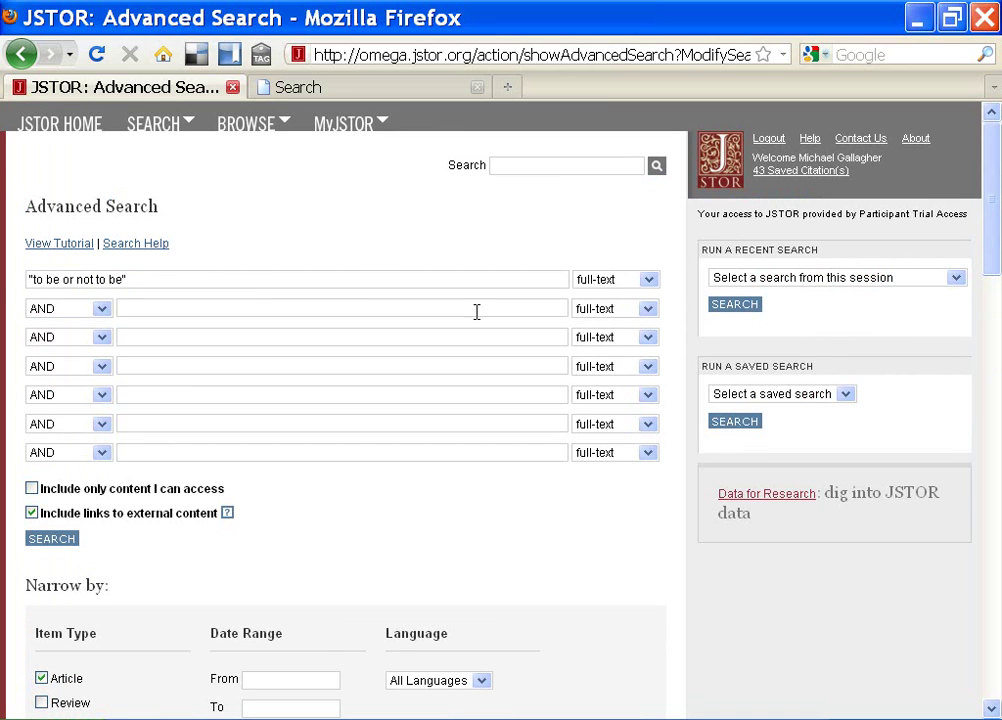
Replace the phrase with a Formosa=Taiwan example, then clear the first field
drag(200, 273, 10, 280)
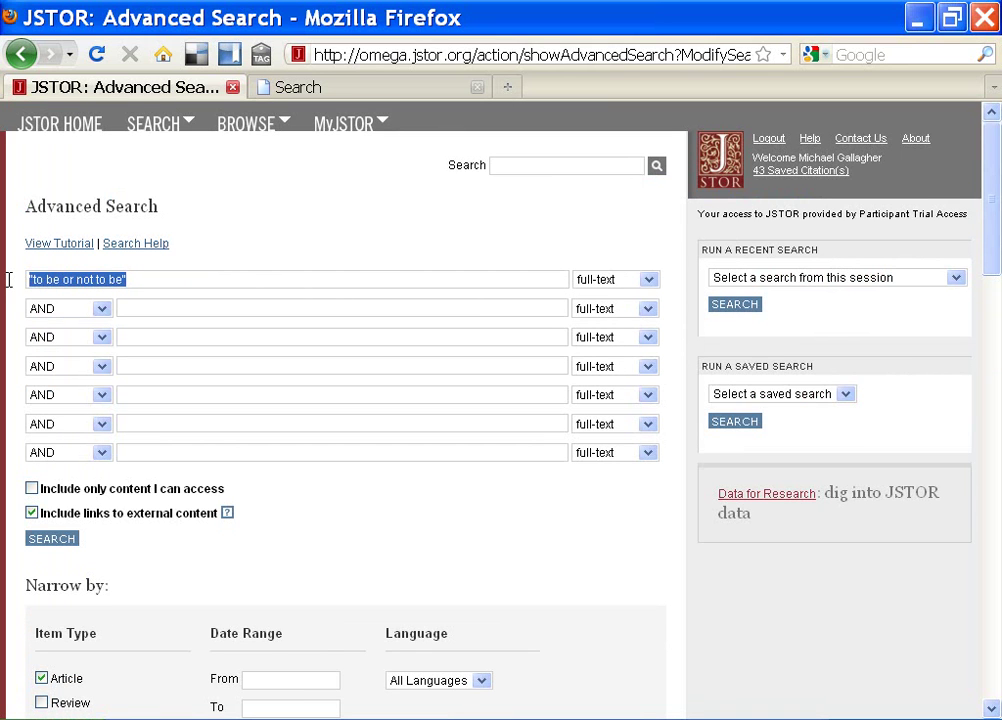
text(Formosa)
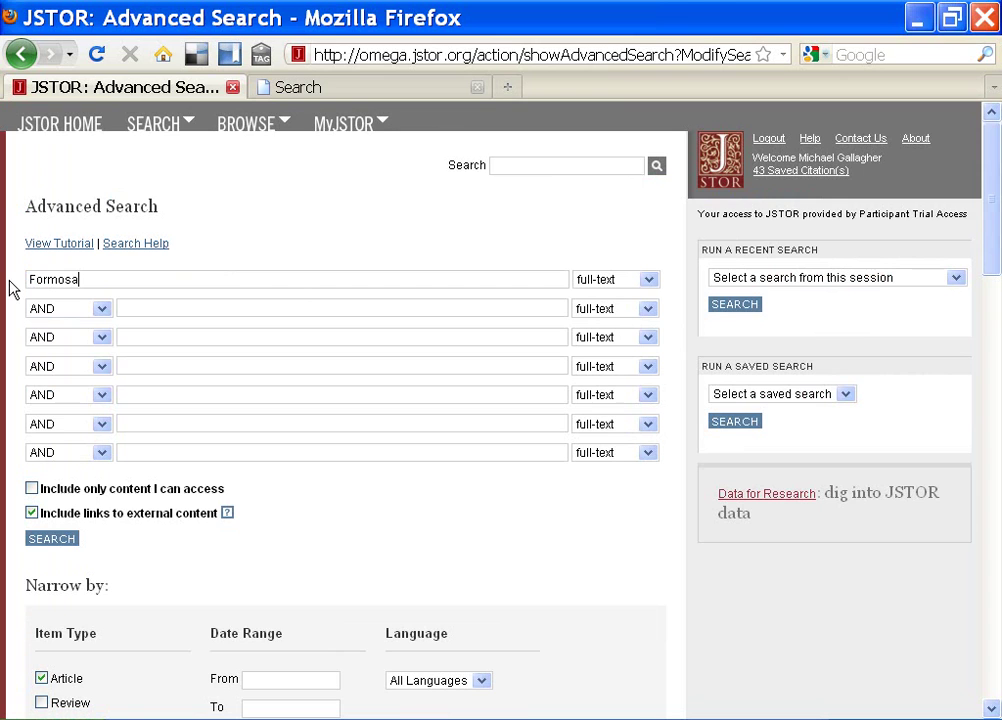
text(=Taiwan)
drag(204, 278, 7, 264)
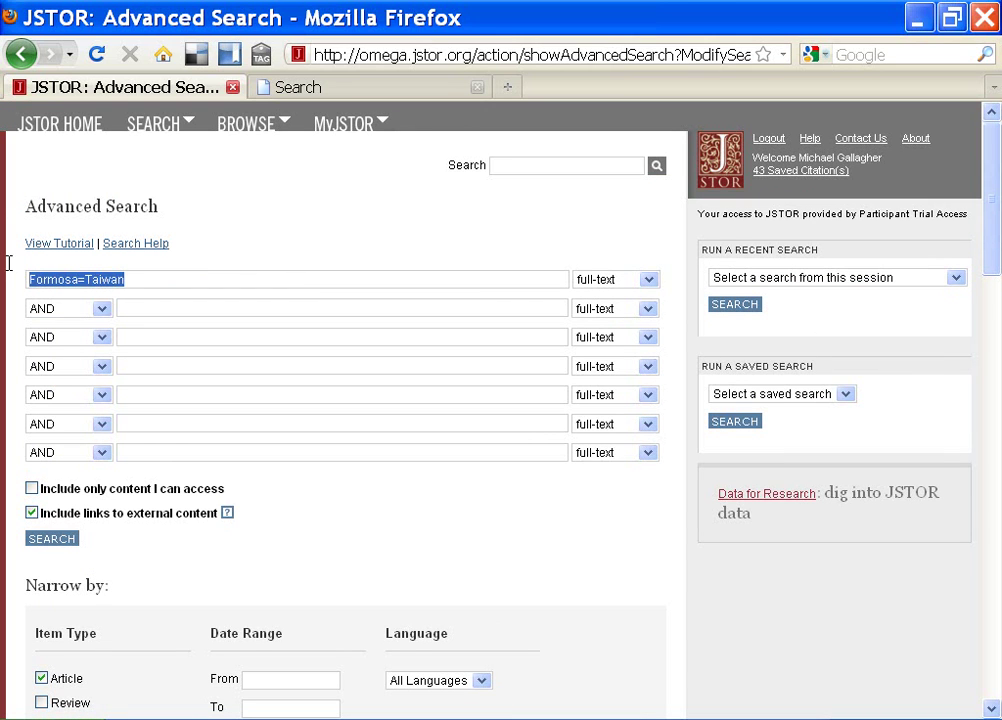
key(BackSpace)
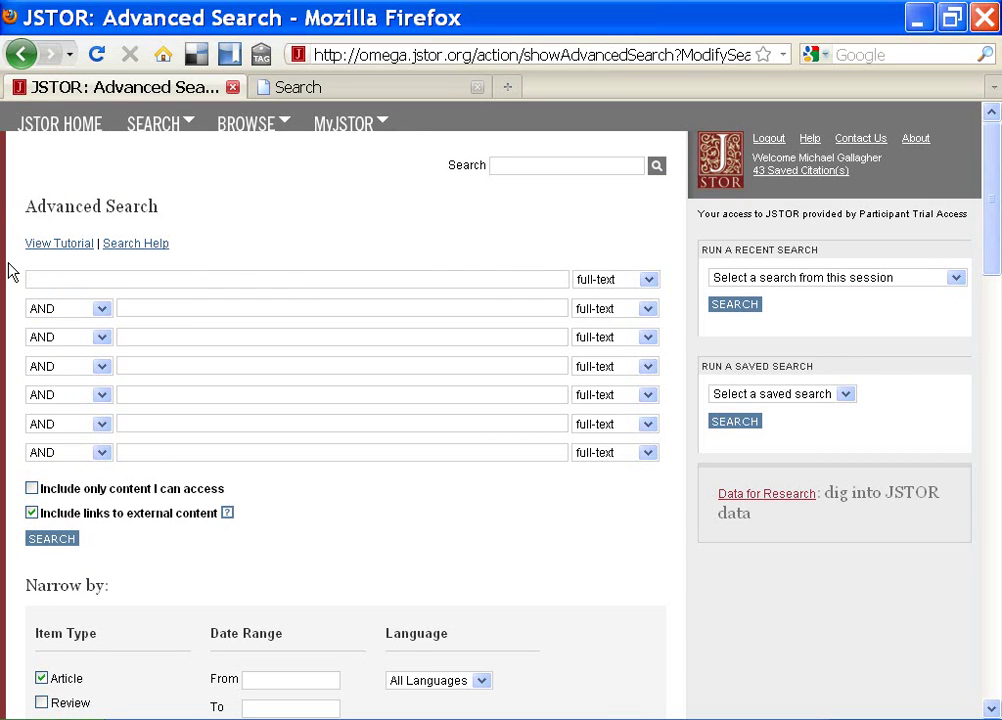
Run the Afric* wildcard search and return to the search form
text(*)
text(Afric)
key(Return)
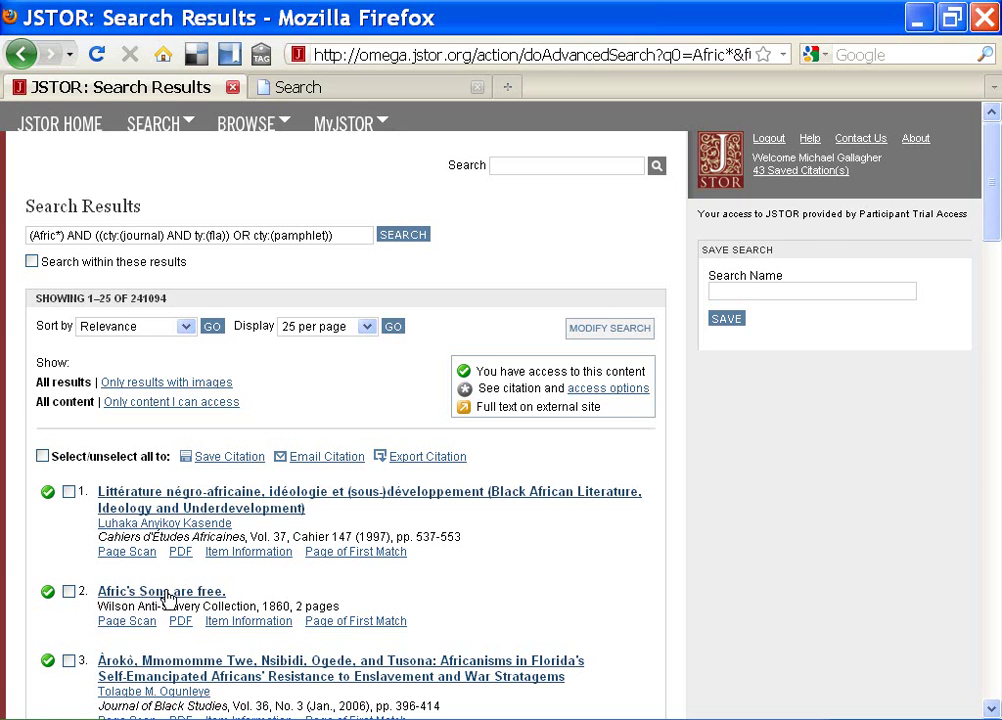
click(613, 333)
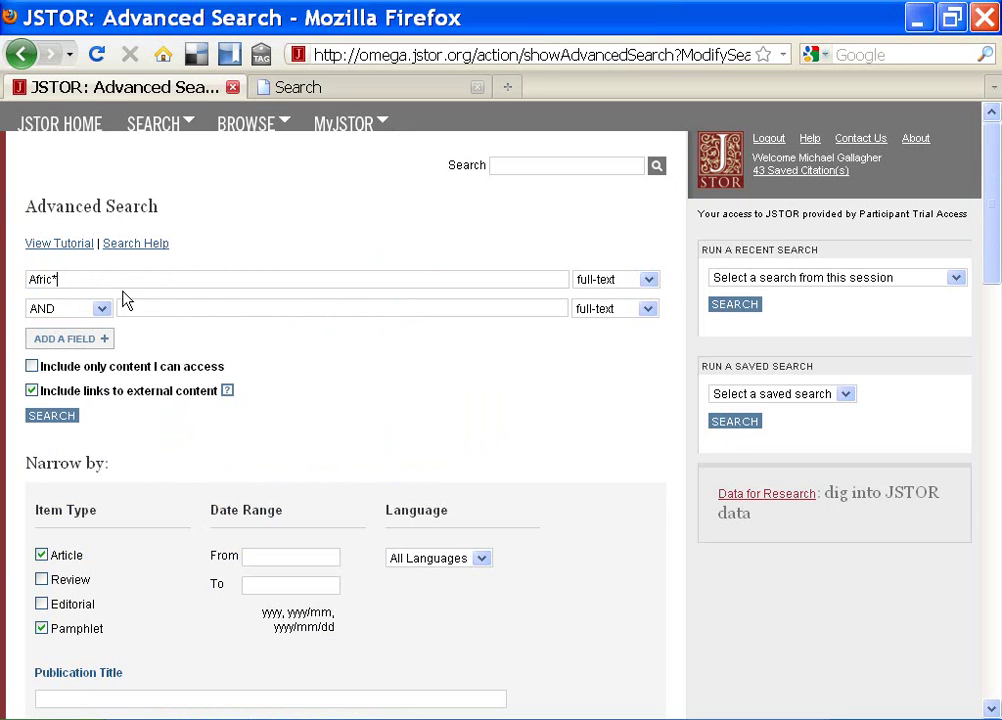
Replace Afric* with goose#, run it, and return to the search form
drag(103, 278, 3, 266)
text(goose#)
key(Return)
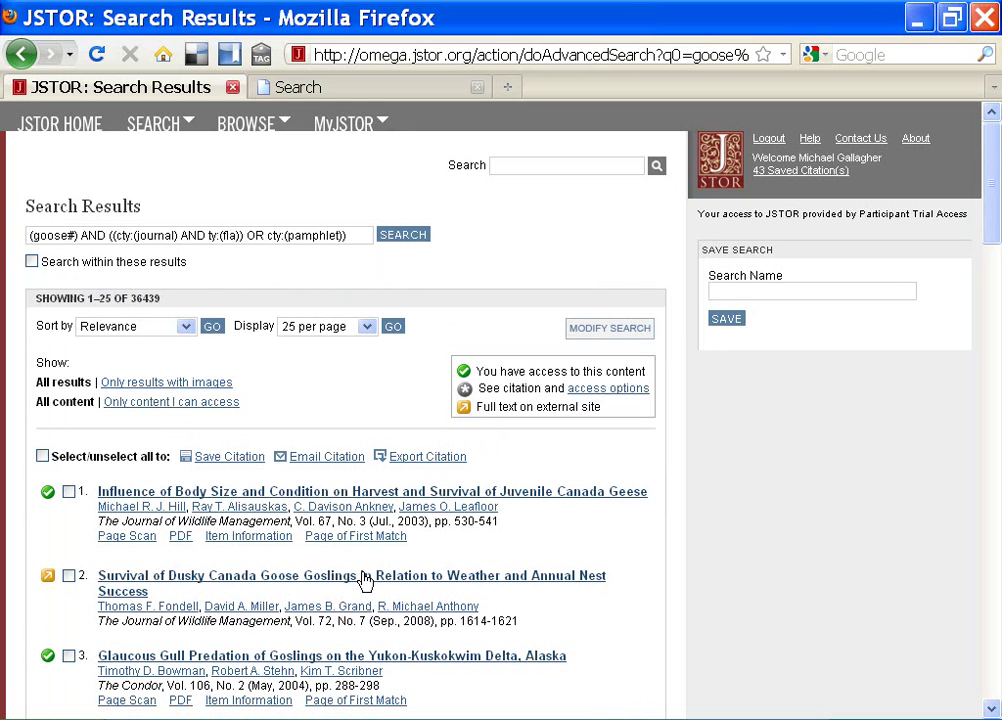
click(603, 331)
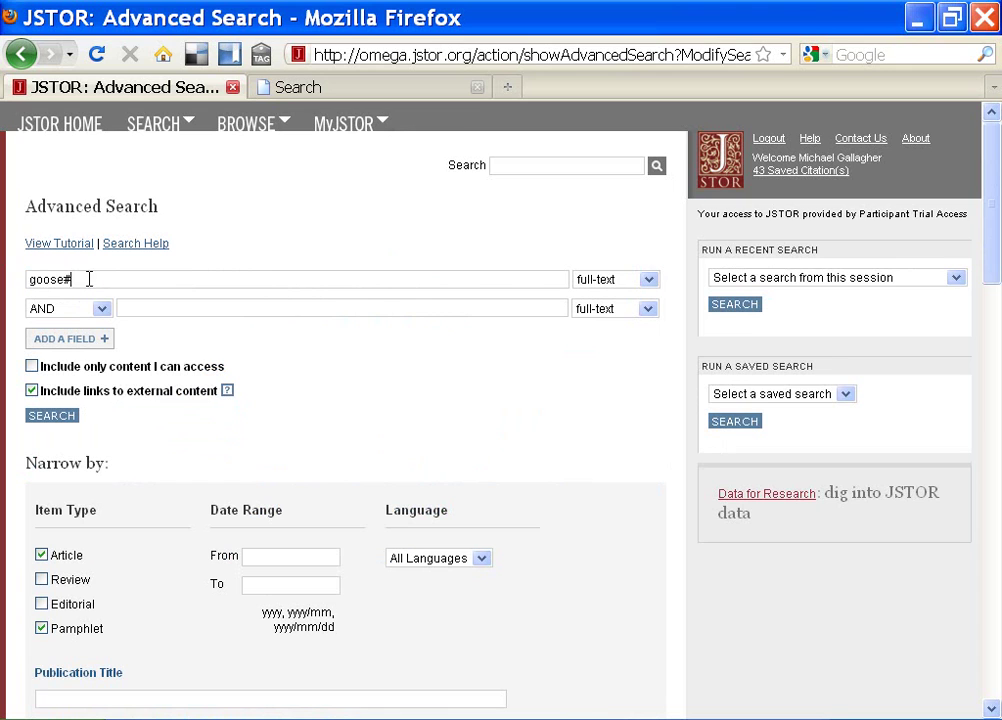
Replace goose# with slavery, put West Africa in the second field, and run the search
drag(87, 278, 2, 277)
key(BackSpace)
text(slavery)
key(Tab)
key(Tab)
key(Tab)
text(West Africa)
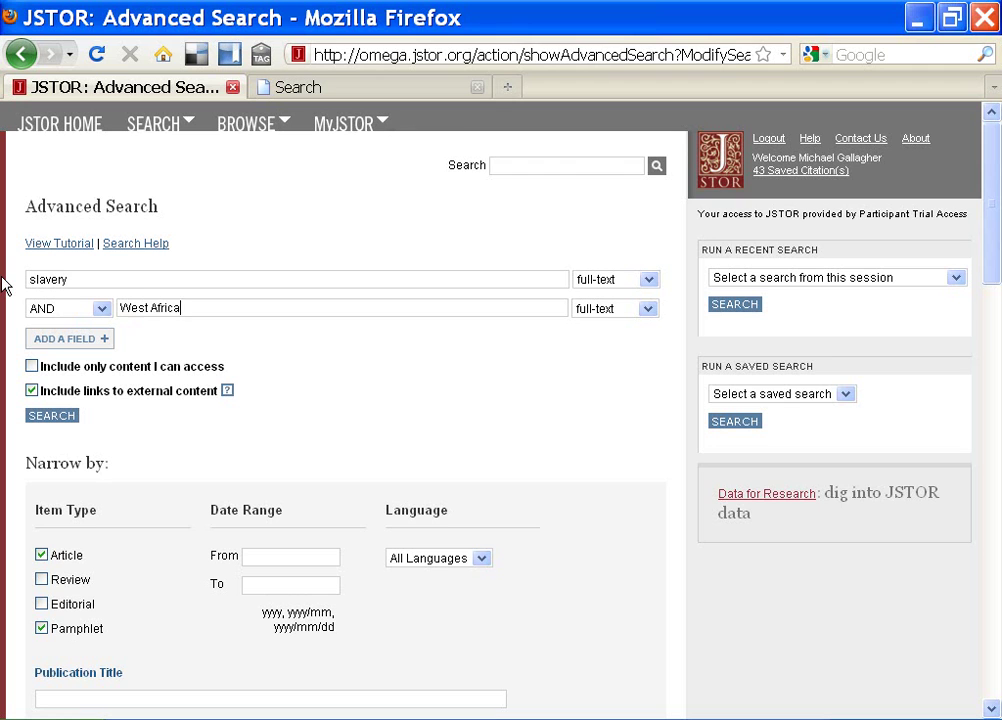
click(51, 418)
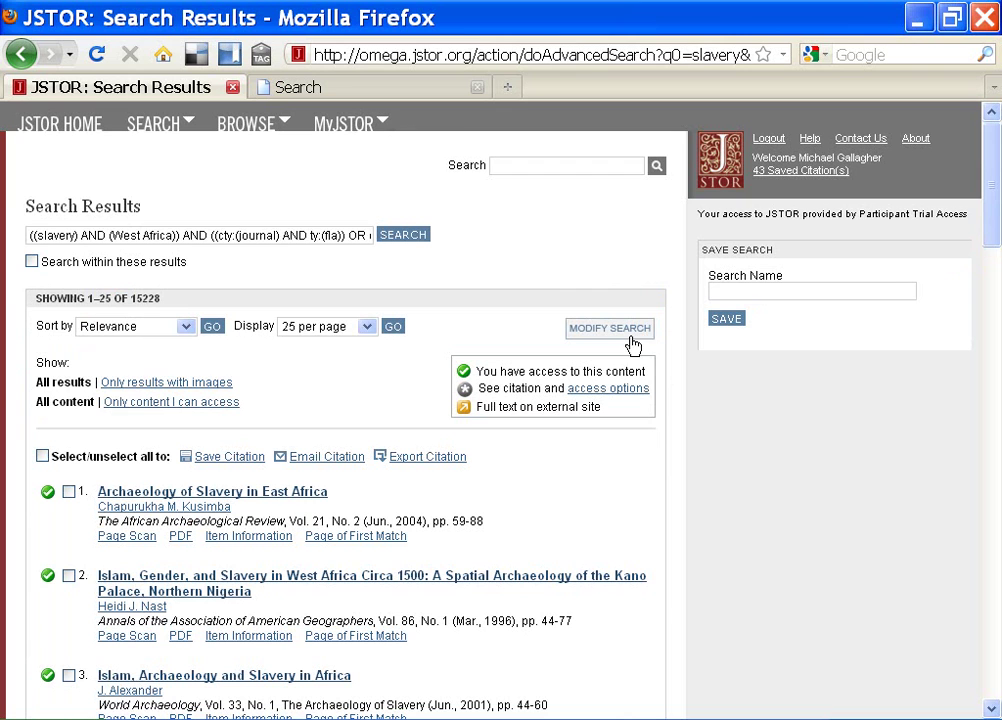
Toggle the images-only and accessible-content filters, then enter 'West Africa' as the save name
click(201, 388)
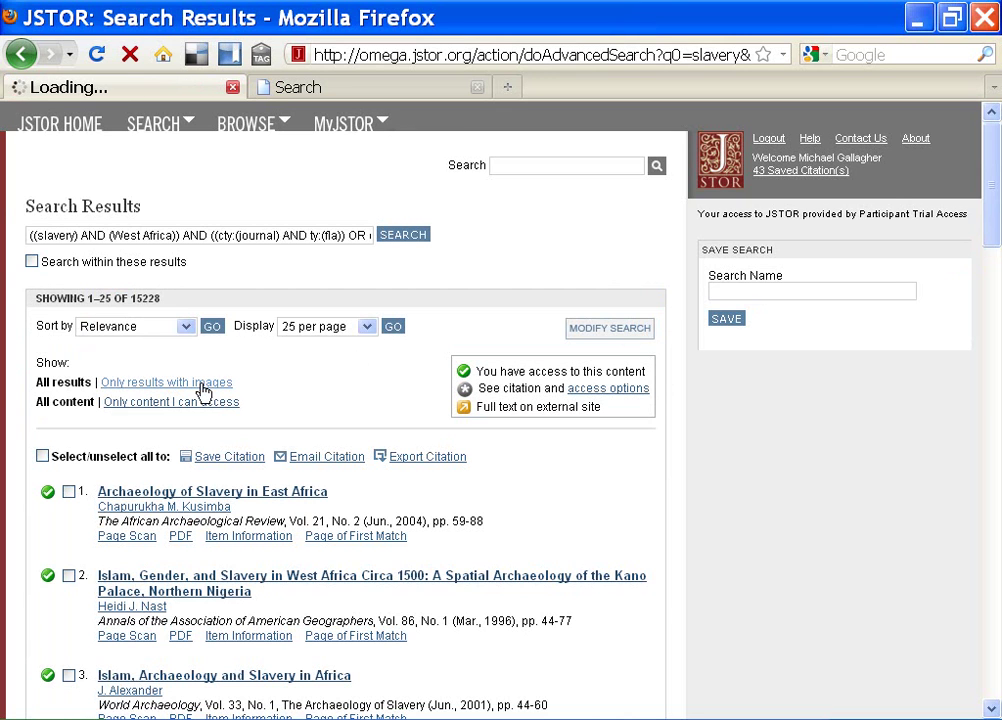
scroll(201, 390, down, 2)
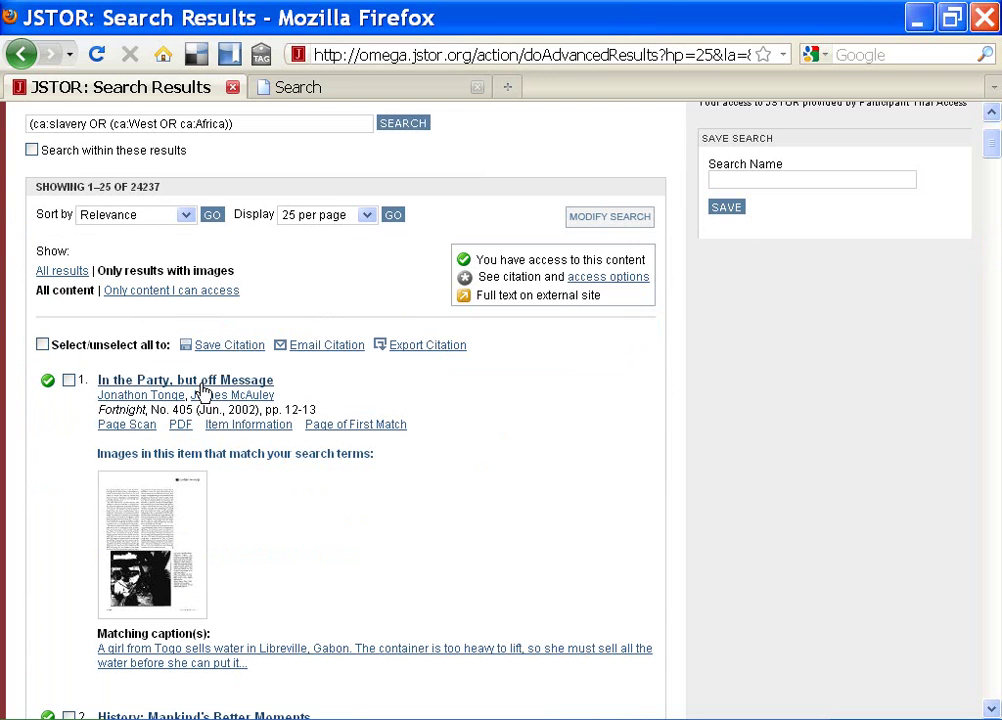
click(190, 291)
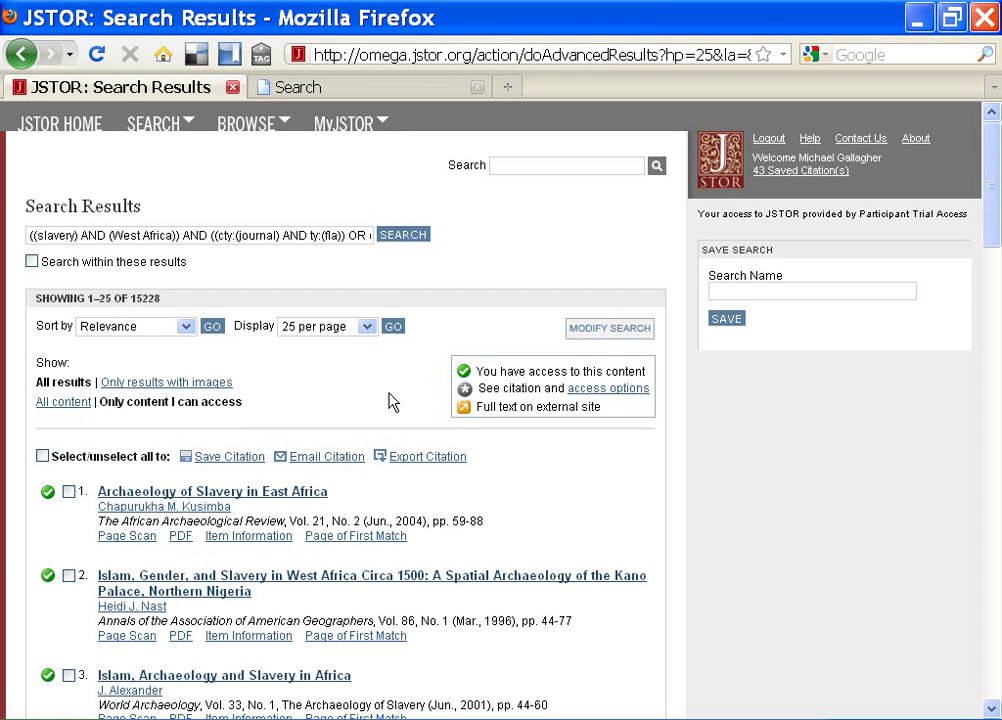
drag(478, 372, 635, 372)
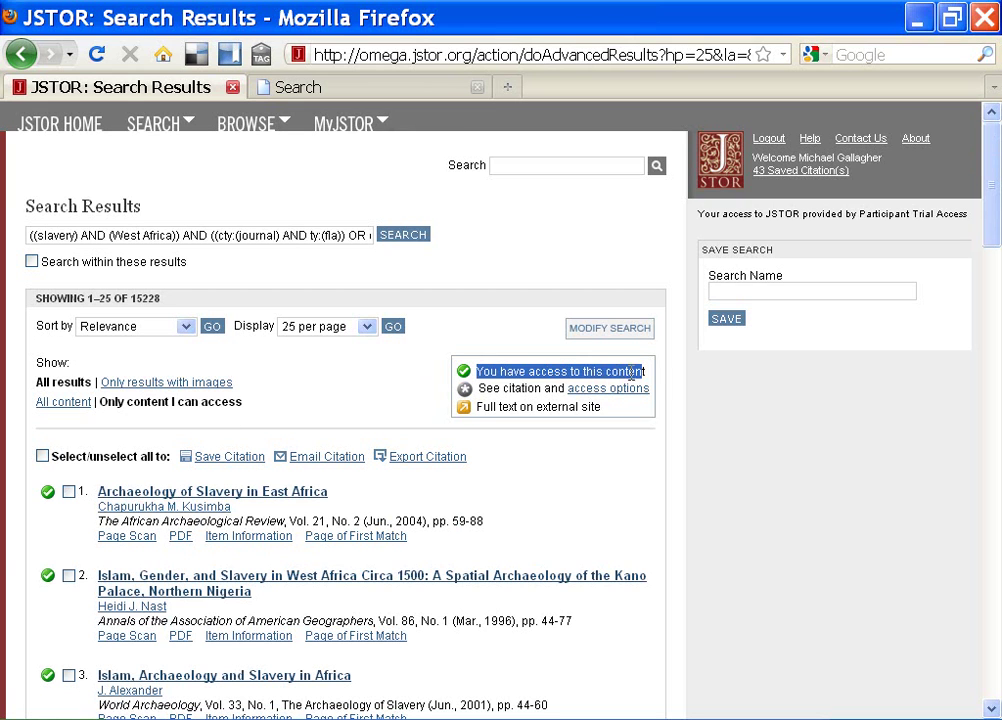
click(350, 403)
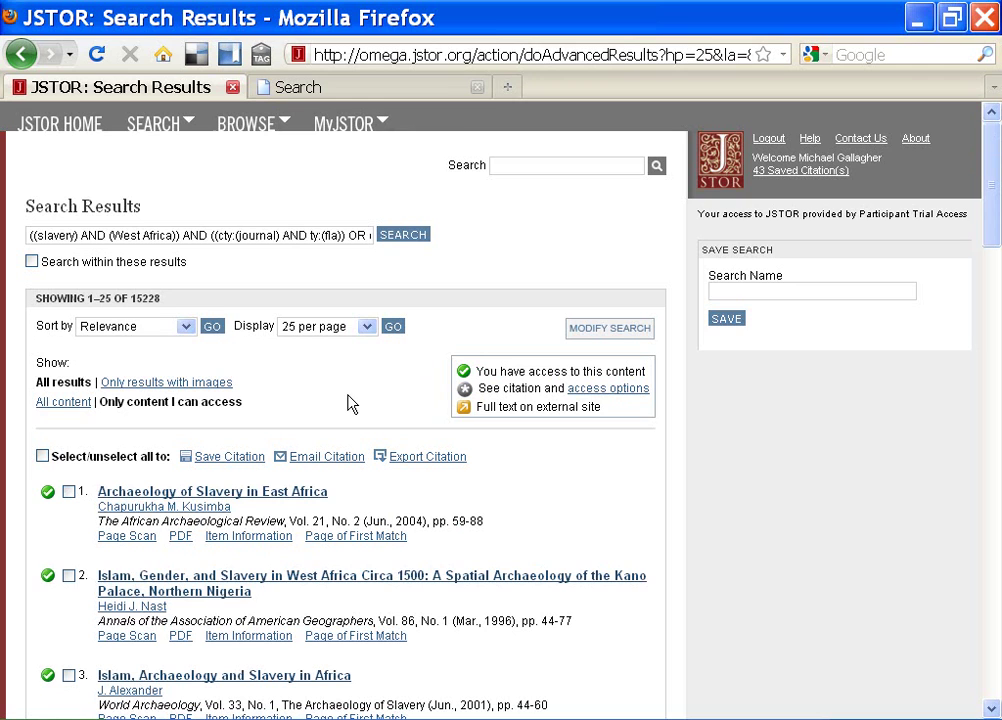
click(773, 290)
text(West Africa)
Reopen the search form and tick the African Studies and History disciplines
click(607, 330)
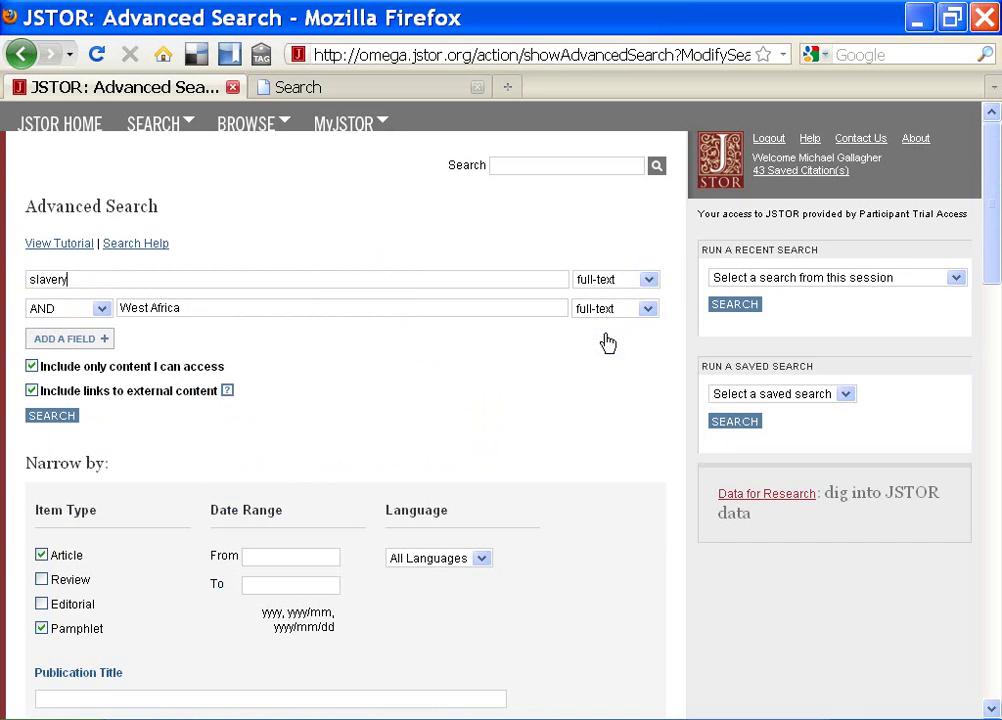
scroll(489, 393, down, 10)
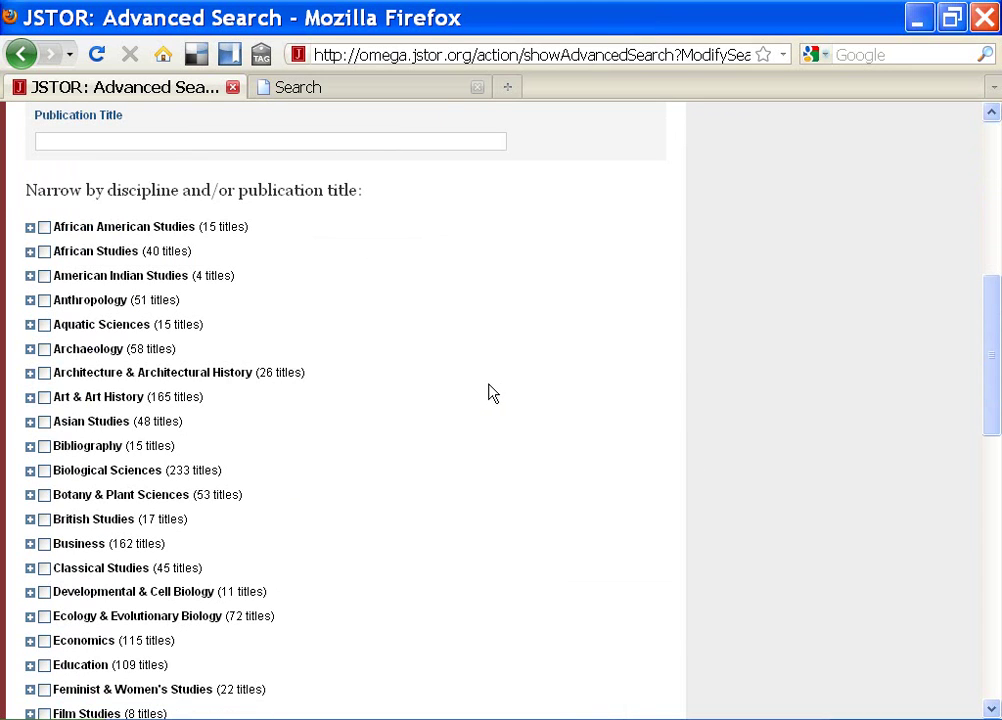
click(44, 252)
scroll(98, 457, down, 2)
scroll(98, 457, down, 4)
click(44, 550)
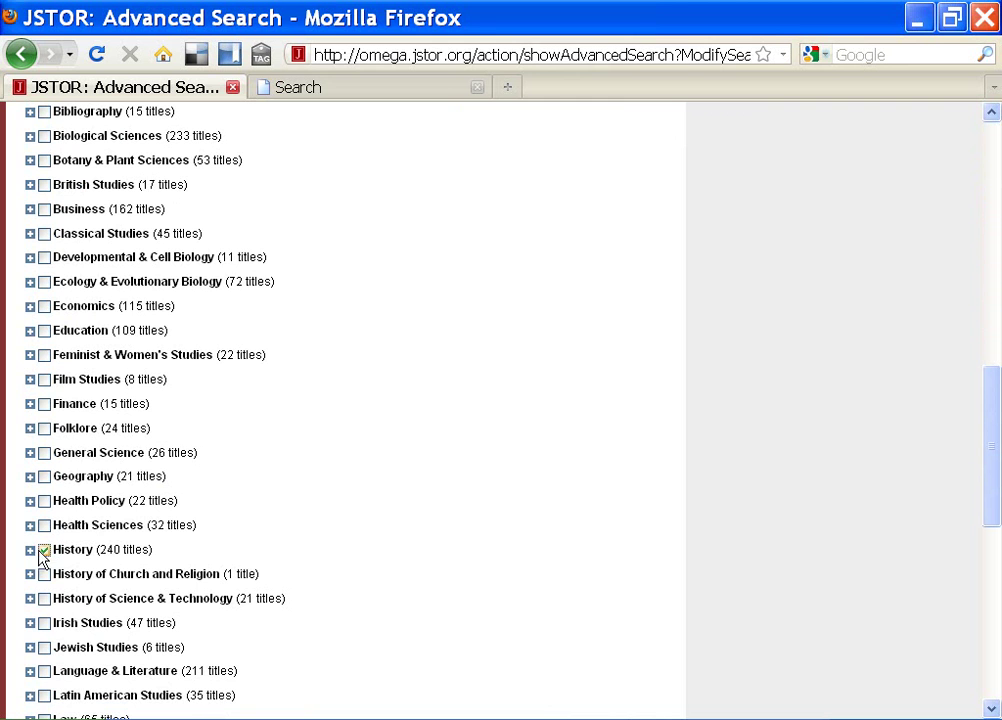
key(Return)
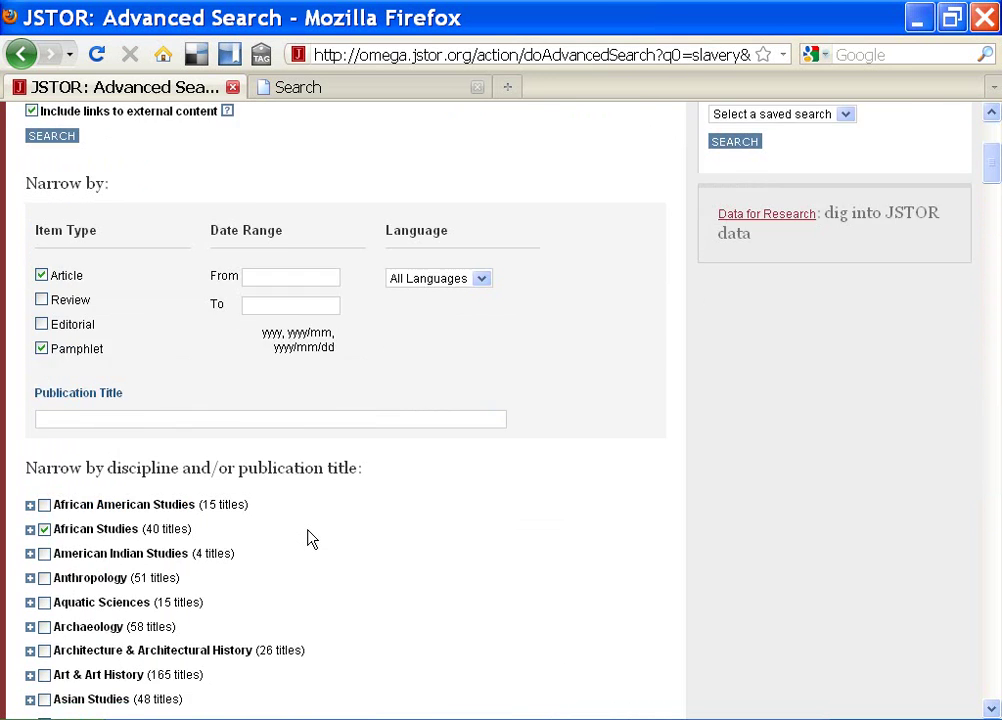
Run the discipline-limited search, which returns 7232 results
scroll(311, 539, down, 17)
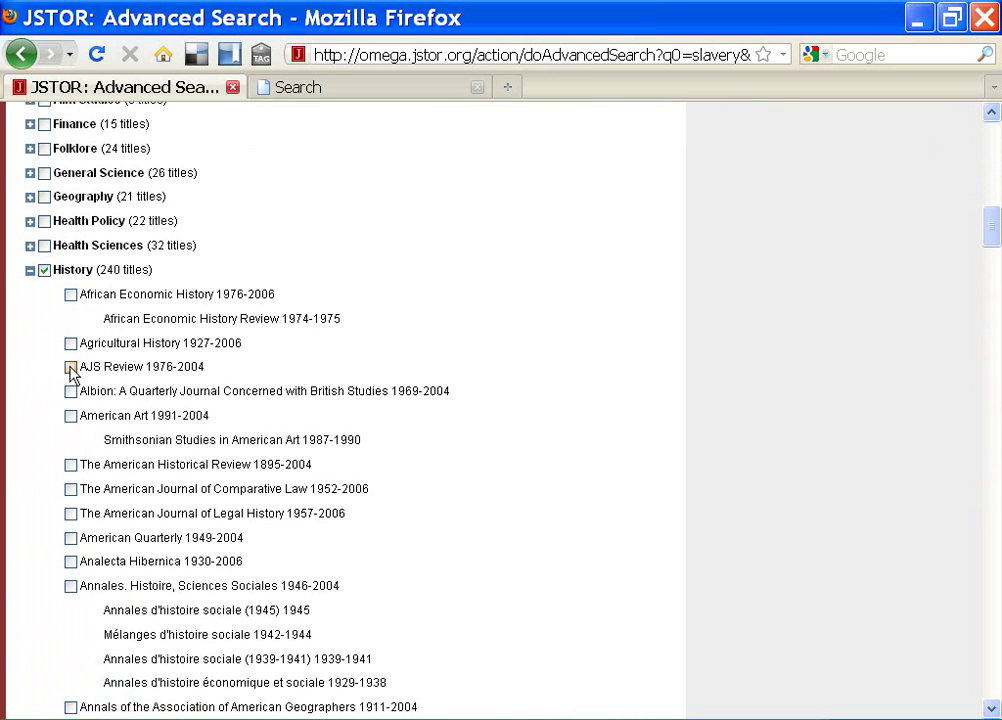
scroll(410, 336, up, 19)
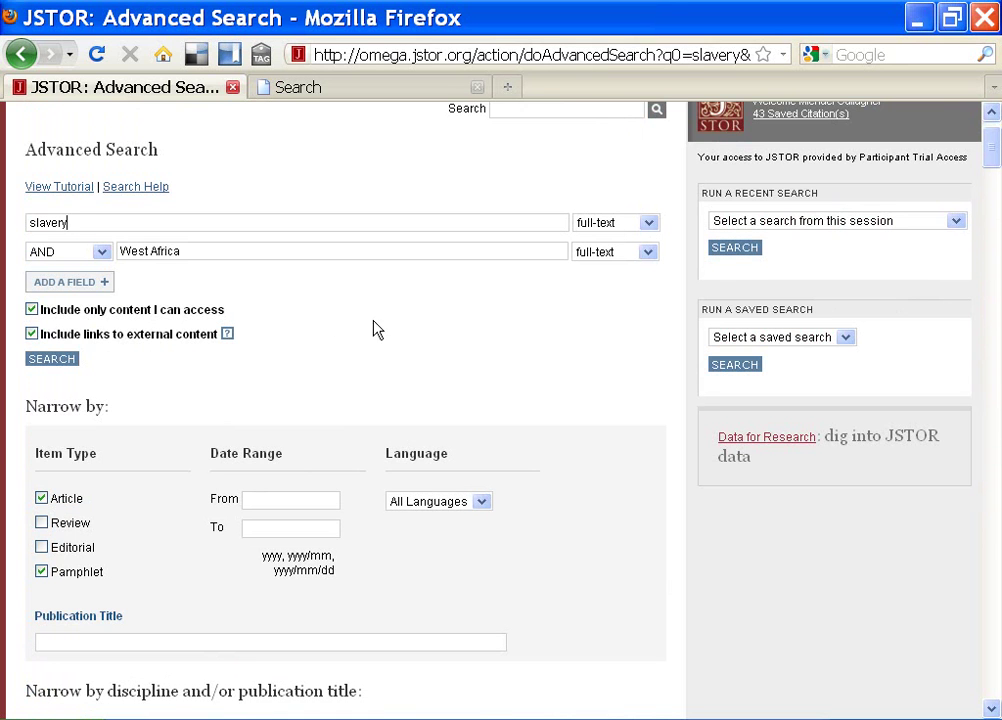
click(51, 360)
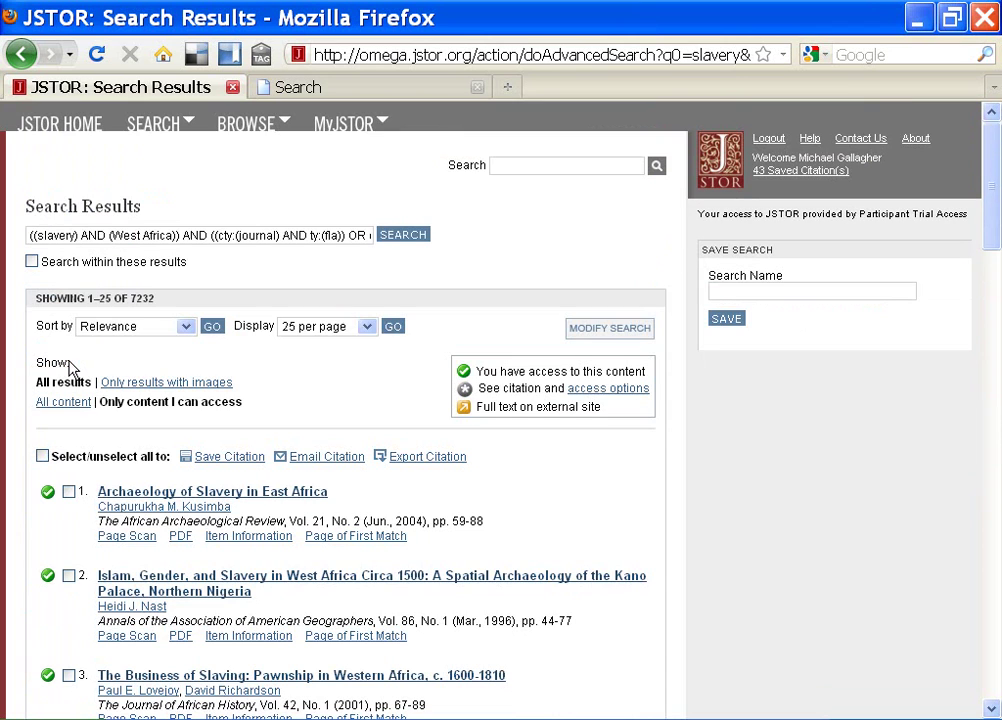
drag(130, 298, 161, 302)
click(163, 304)
Add Anthropology and African American Studies to the chosen disciplines
click(610, 330)
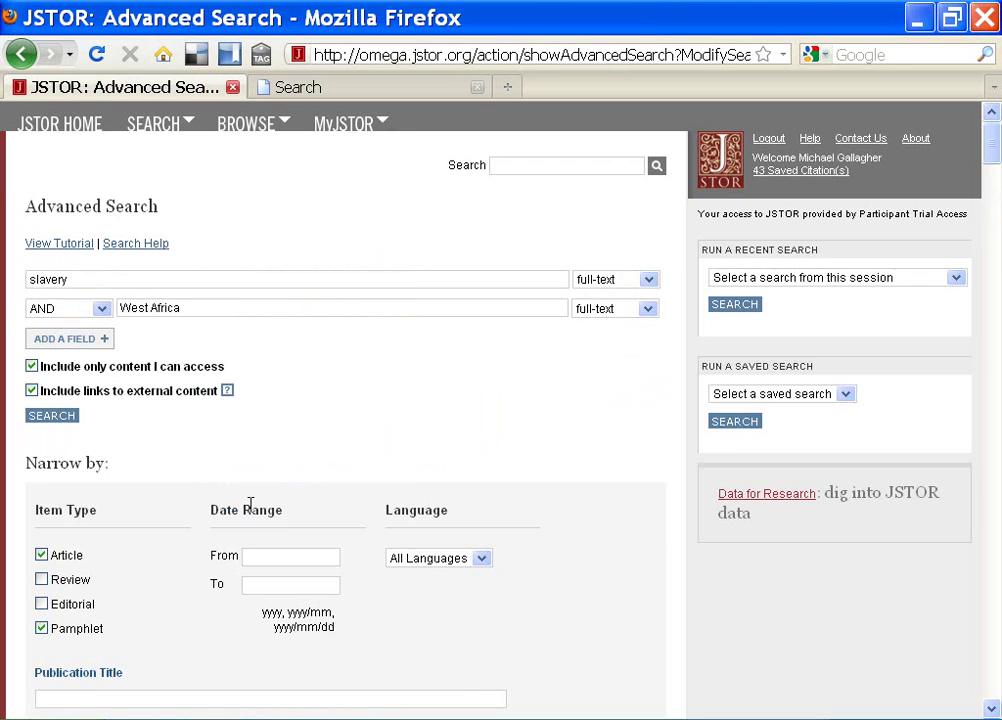
scroll(255, 515, down, 8)
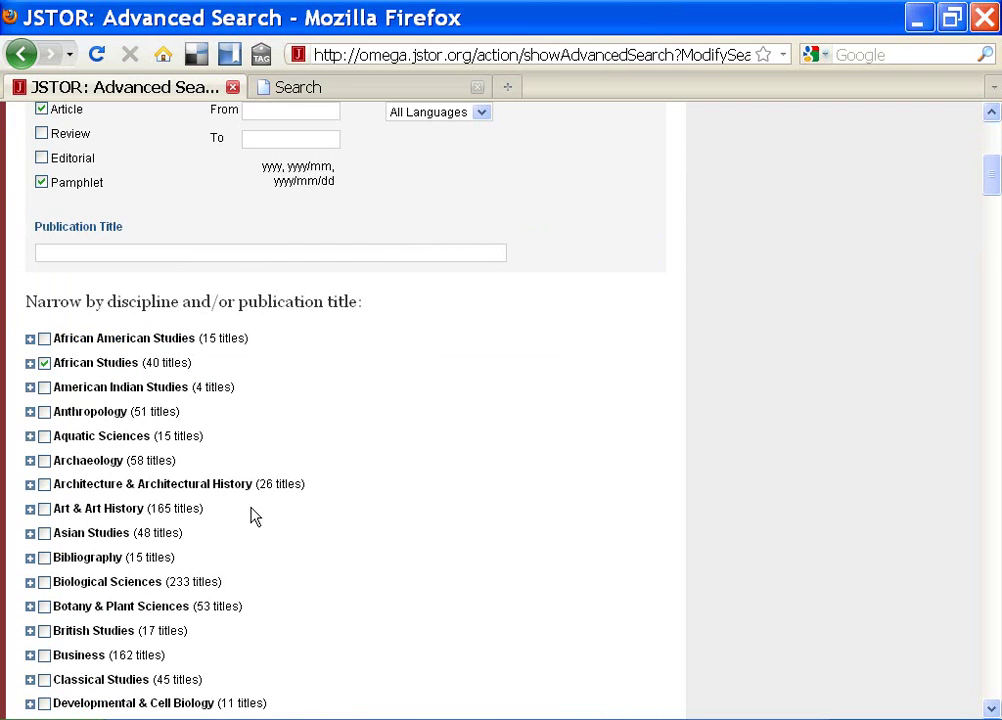
click(45, 412)
click(44, 339)
key(Return)
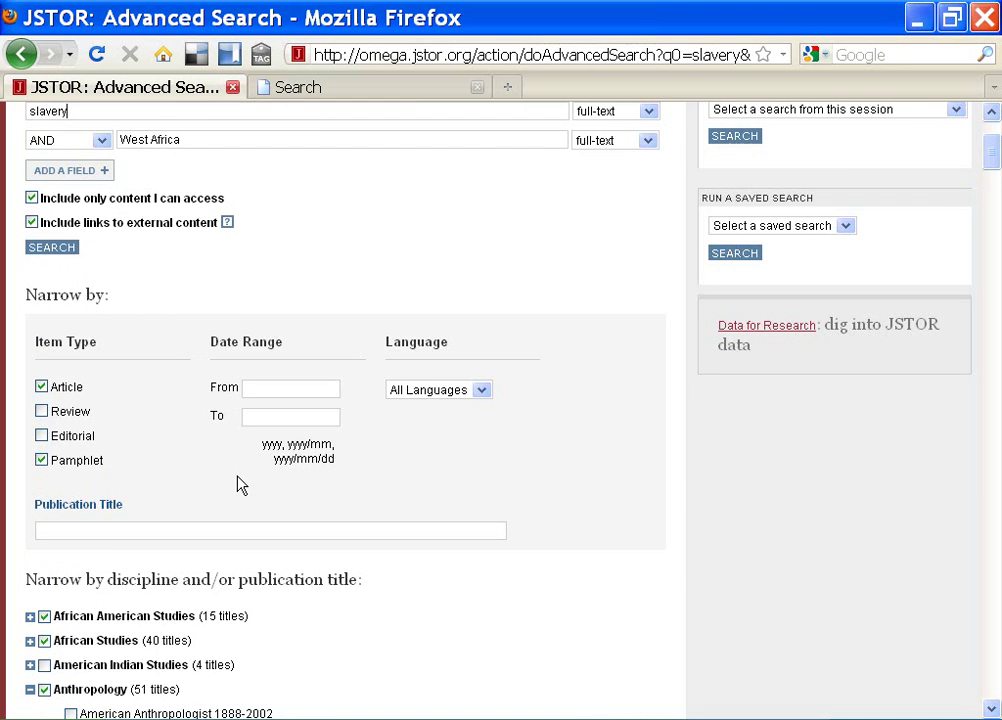
Go to the date range and start entering 1980 as the From year
scroll(239, 483, down, 5)
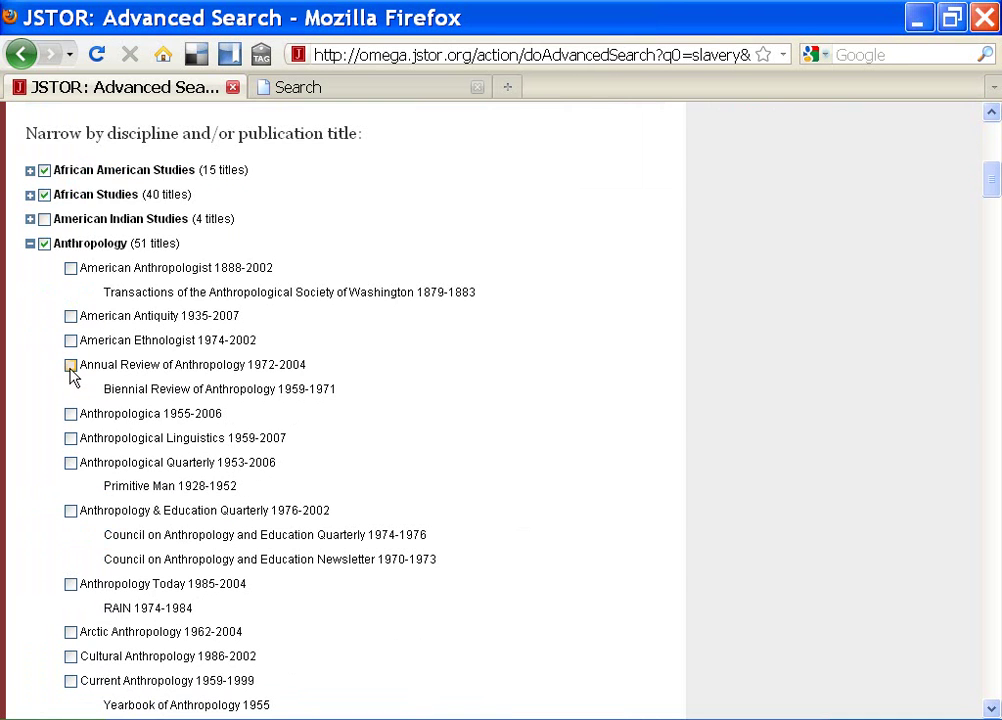
scroll(84, 460, down, 2)
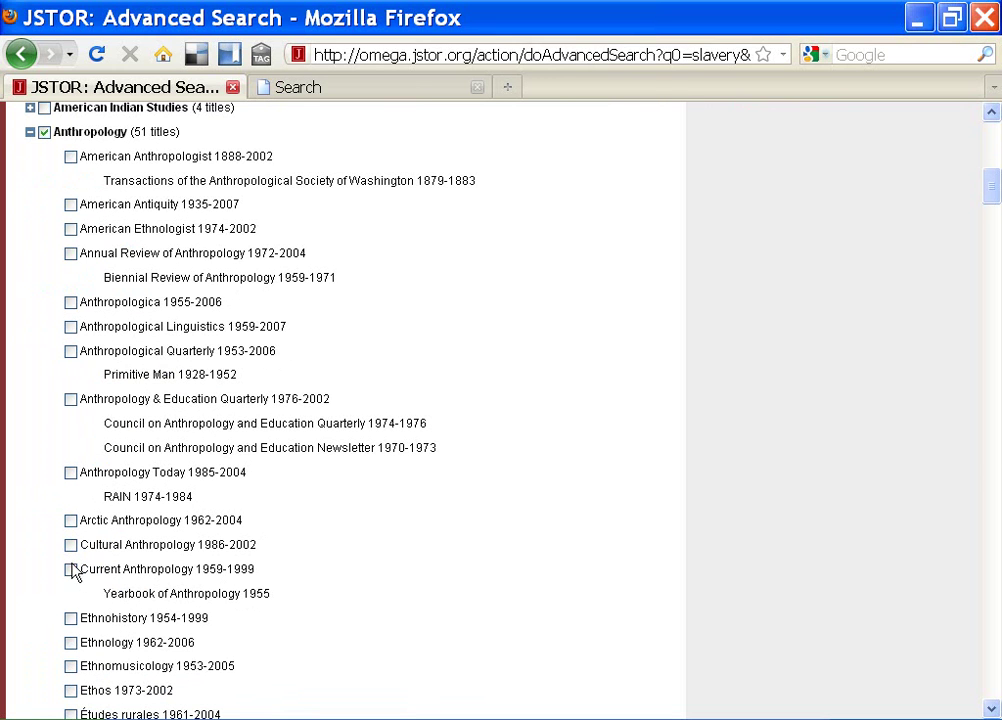
scroll(76, 569, up, 12)
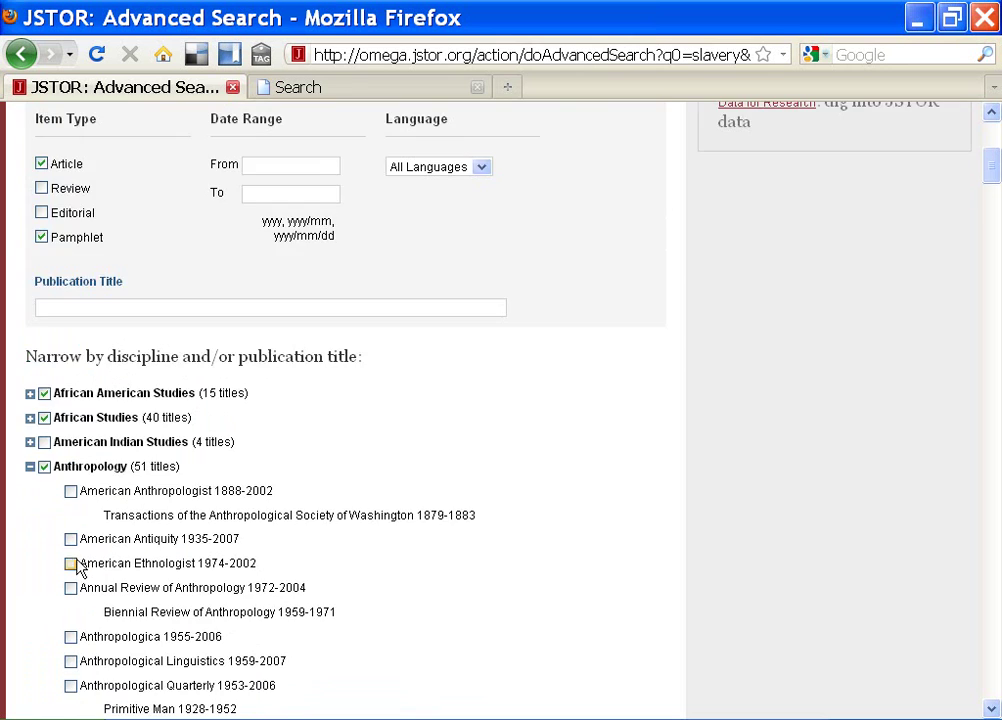
click(262, 559)
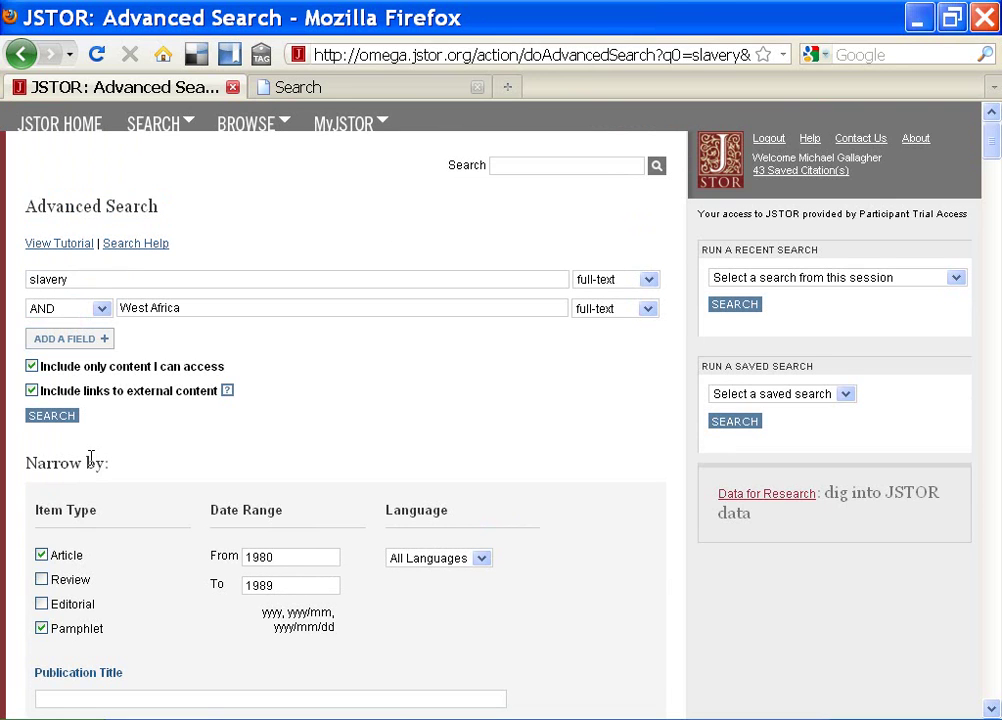
Run the 1980–1989 search (1236 results) and enter the save name 'slavery in West Africa'
click(60, 416)
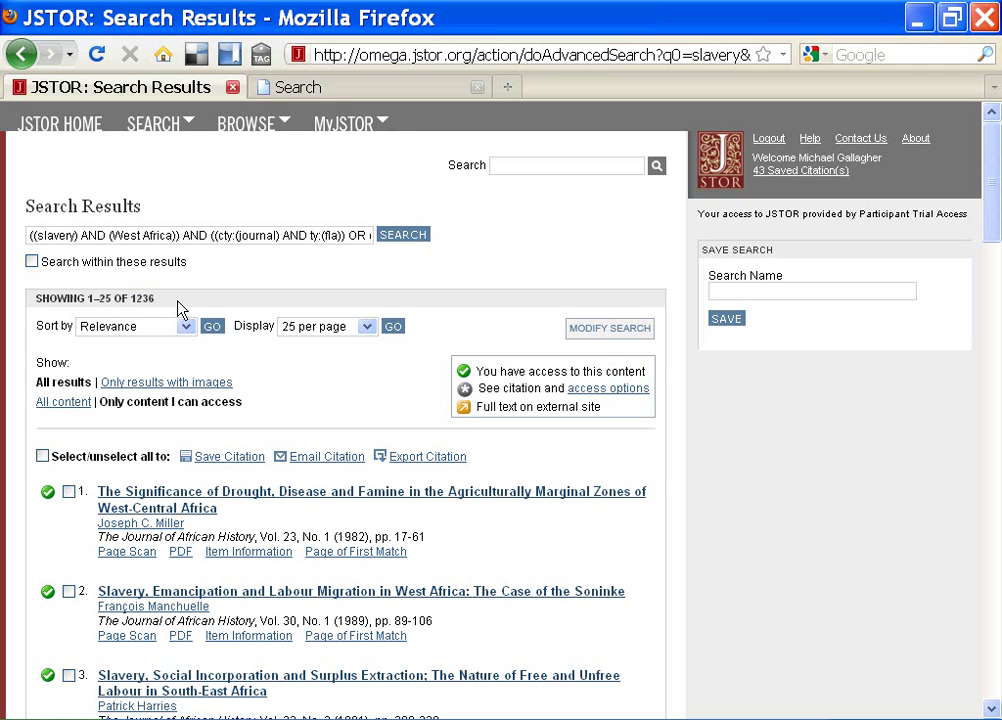
click(783, 290)
text(slavrery in West A)
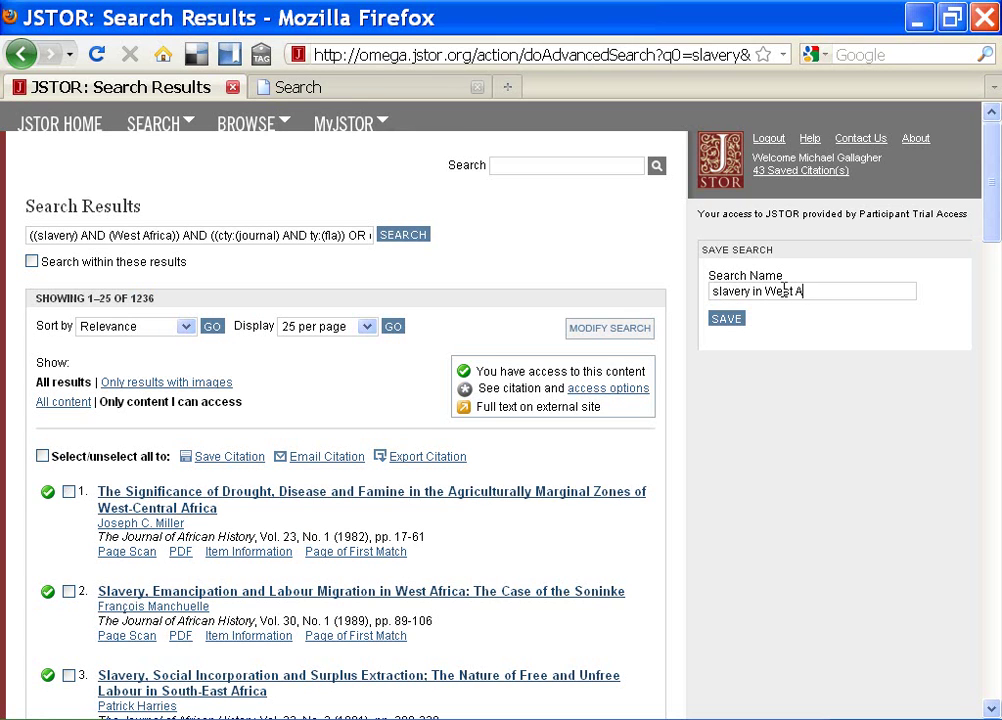
text(fr)
text(rica)
Open the Saved Searches list under MyJSTOR and point out the saved 'africa' search
mouse_move(345, 128)
click(338, 174)
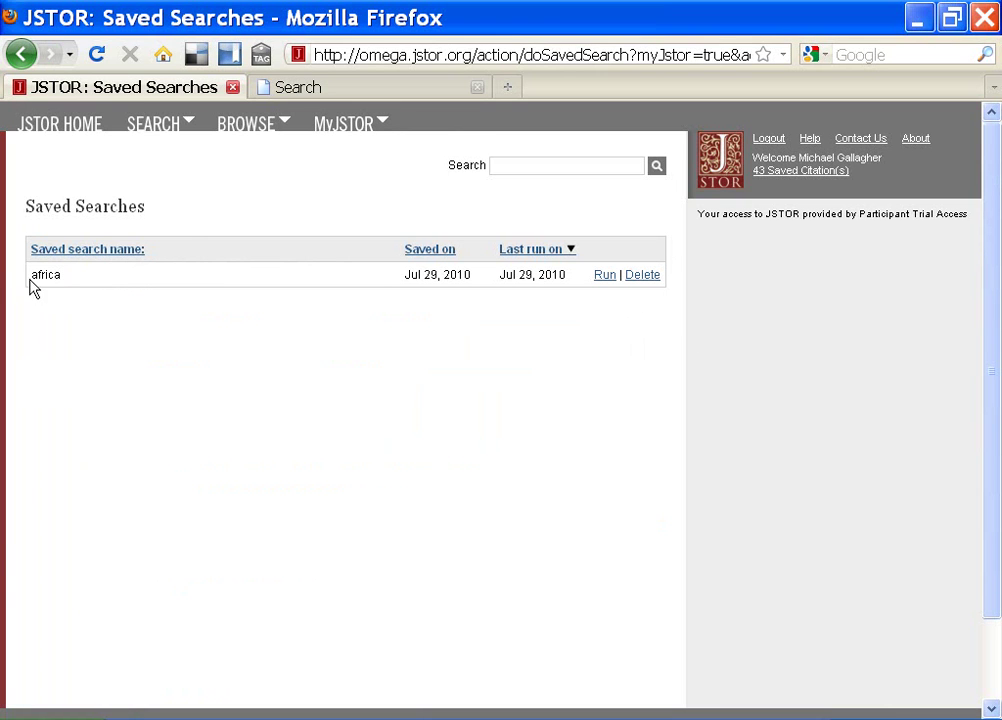
drag(31, 281, 72, 285)
click(78, 286)
Return to the 1236 search results, select the first article, and switch to the Data for Research tab
click(19, 55)
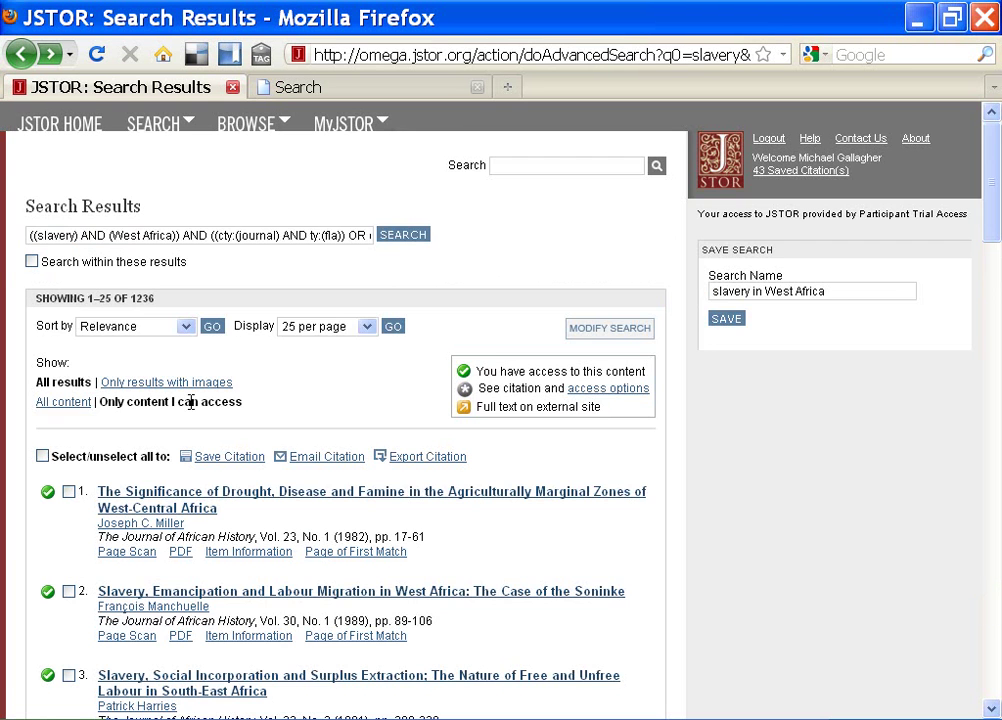
scroll(160, 390, down, 3)
click(68, 269)
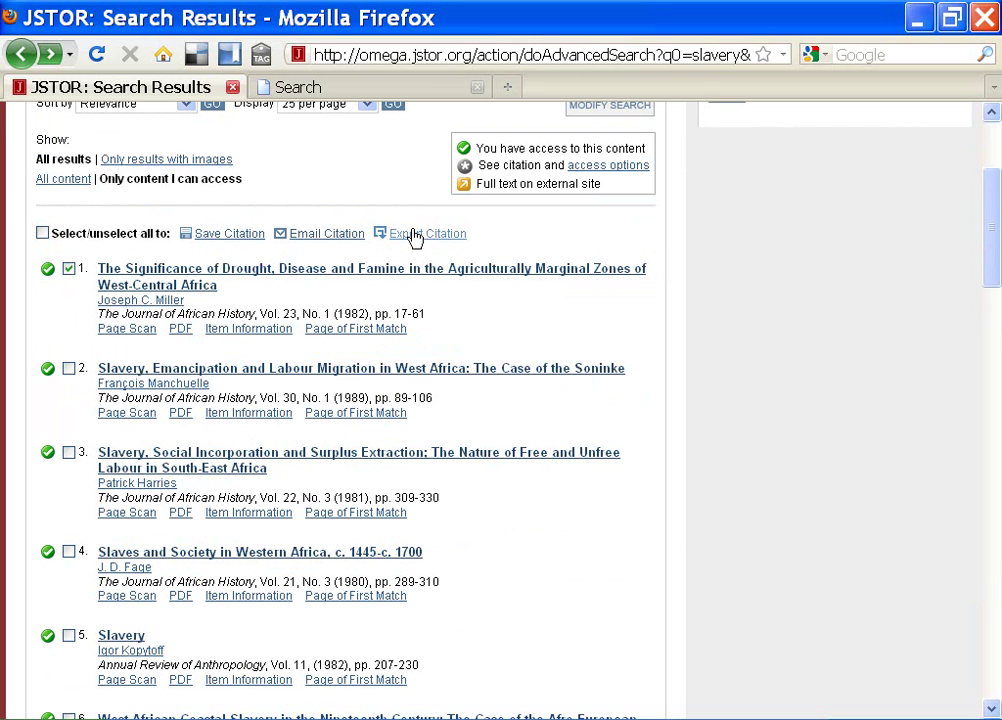
scroll(369, 144, up, 3)
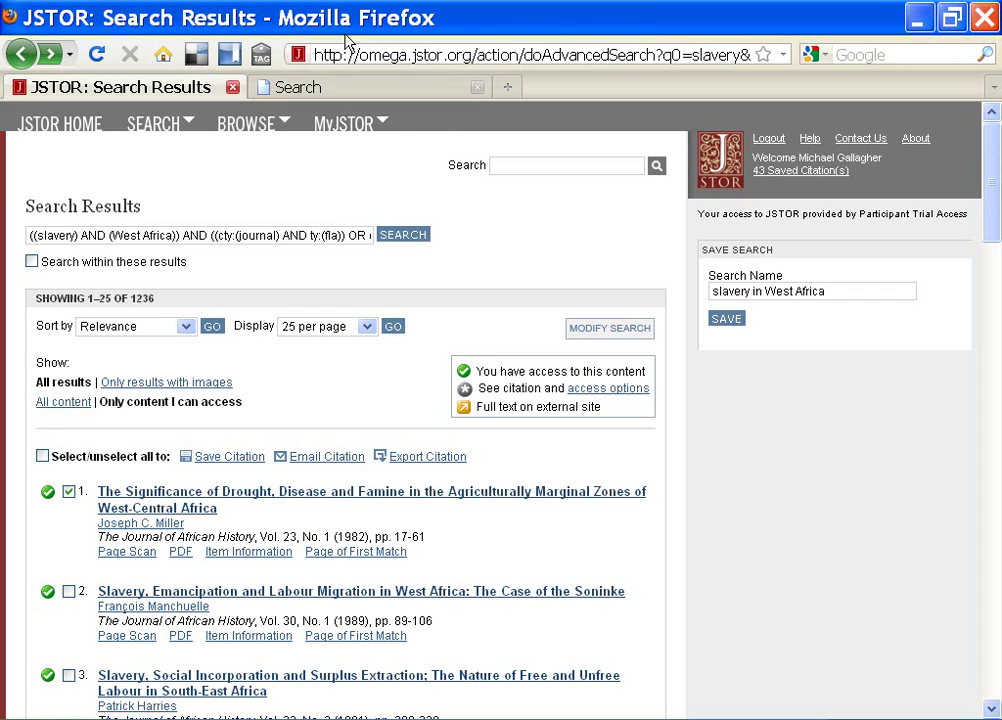
click(349, 91)
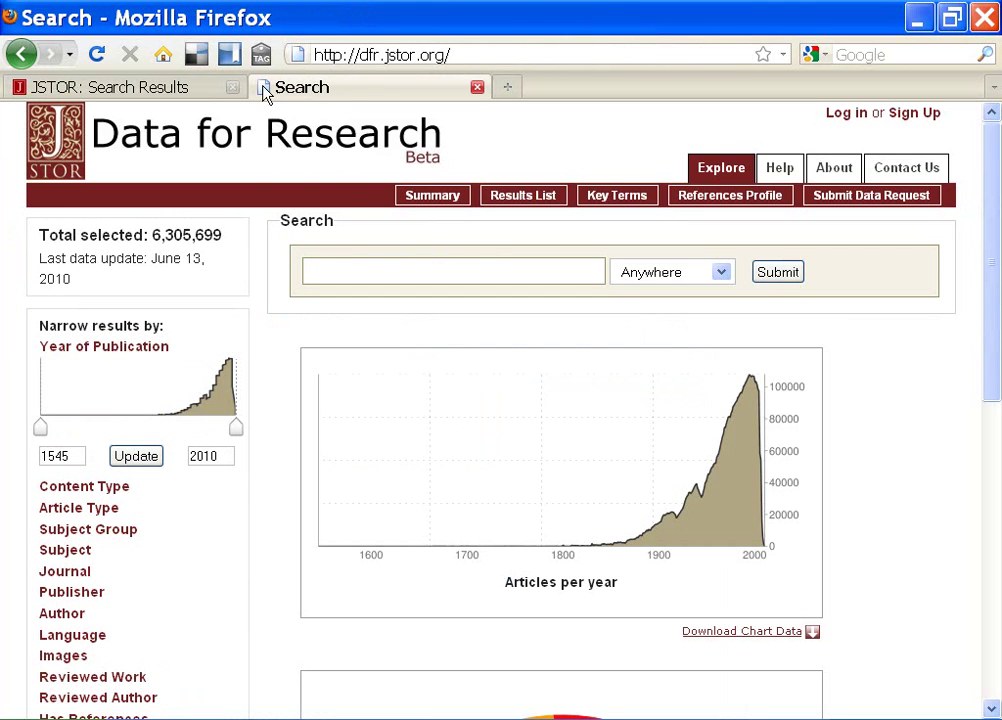
Filter Data for Research to the African Studies subject and show its key terms
drag(329, 55, 519, 52)
scroll(168, 497, down, 3)
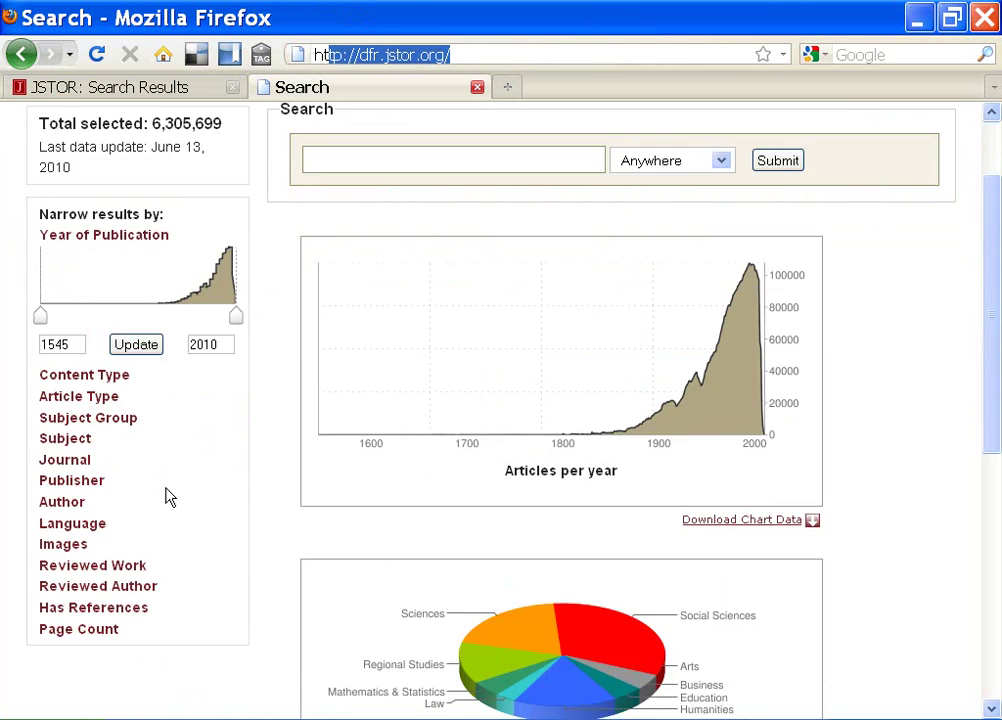
click(64, 326)
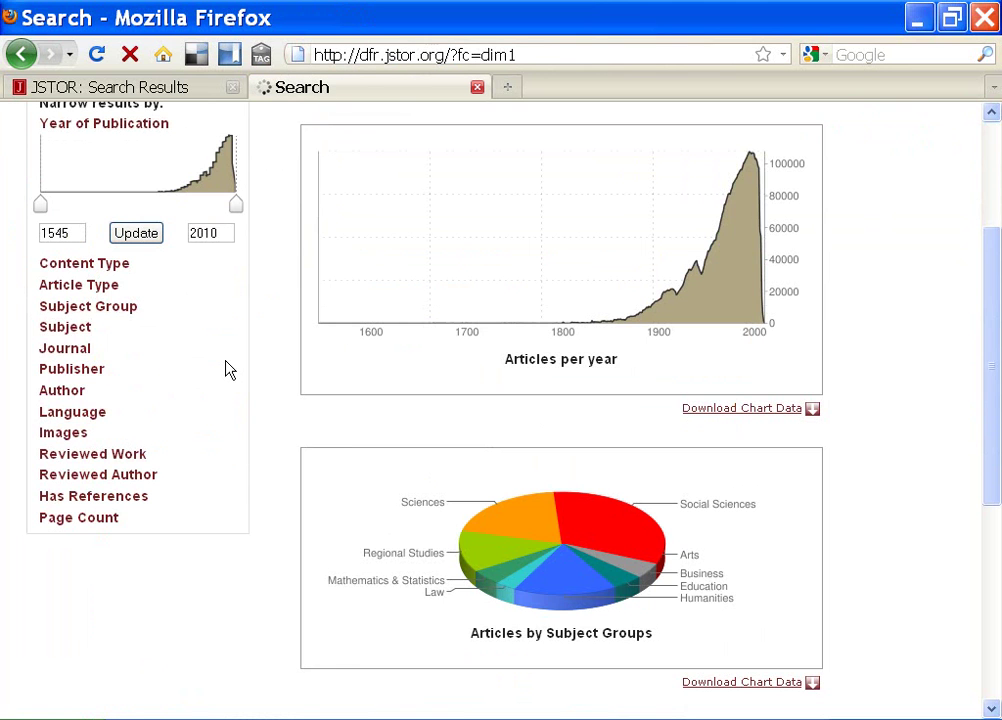
scroll(216, 390, down, 4)
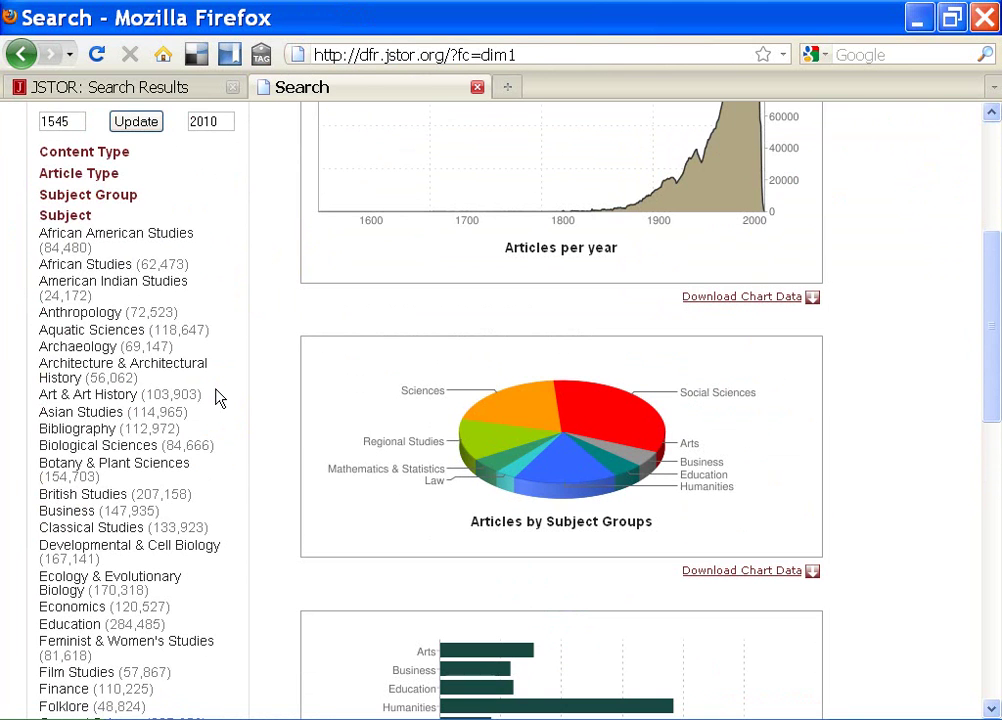
click(123, 266)
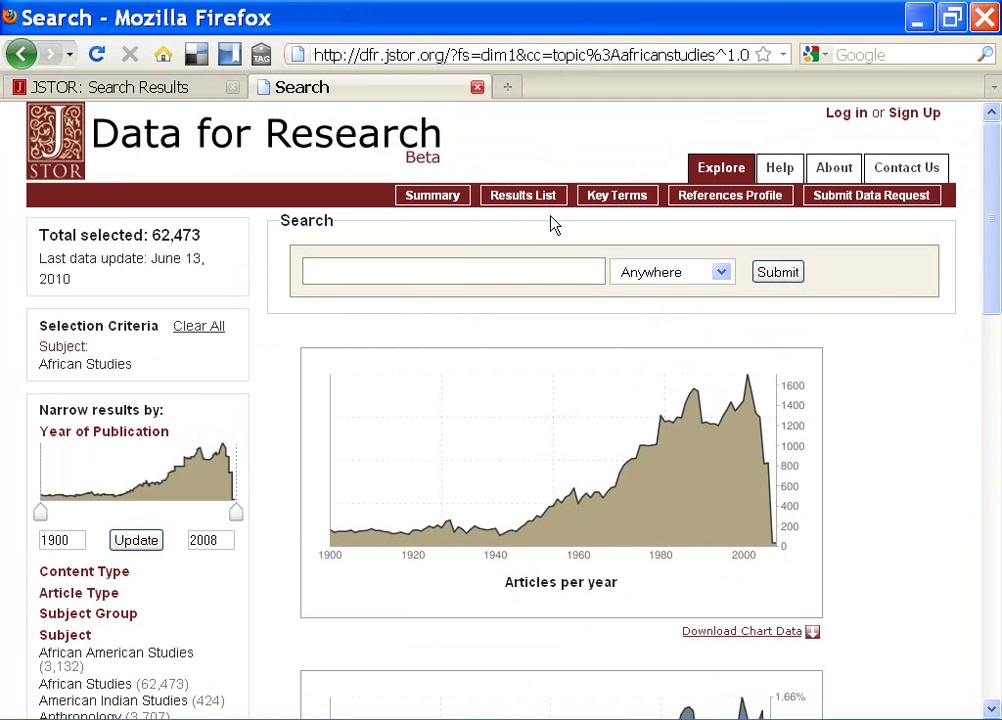
click(620, 197)
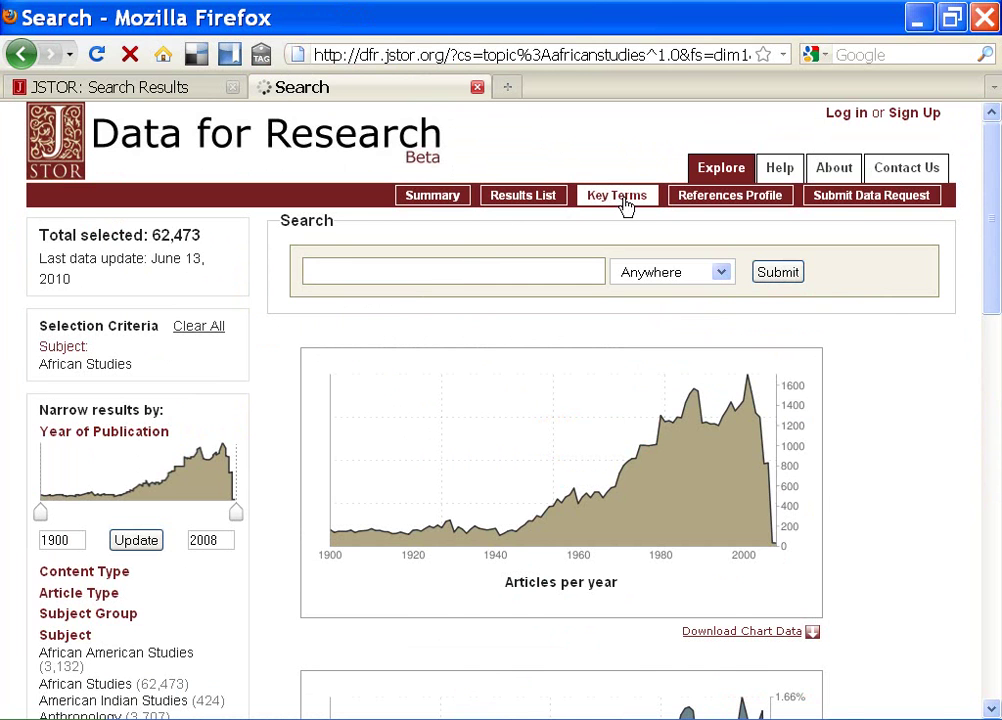
Narrow the key terms to 1990–2008, then open the Contact JSTOR page from the search tab
scroll(634, 420, down, 4)
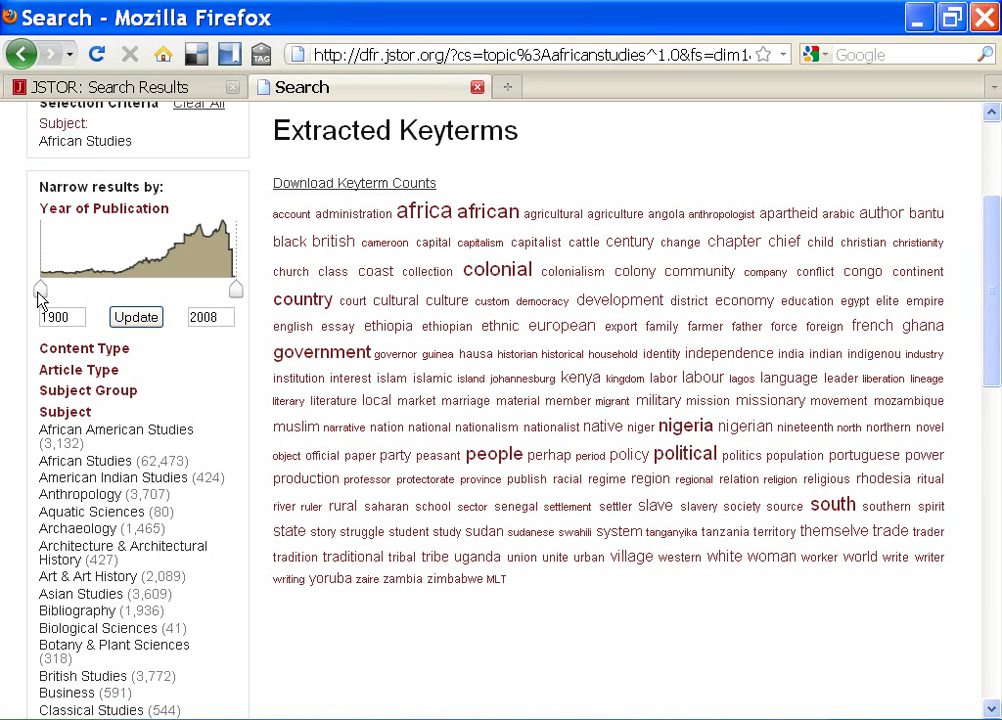
drag(38, 291, 203, 290)
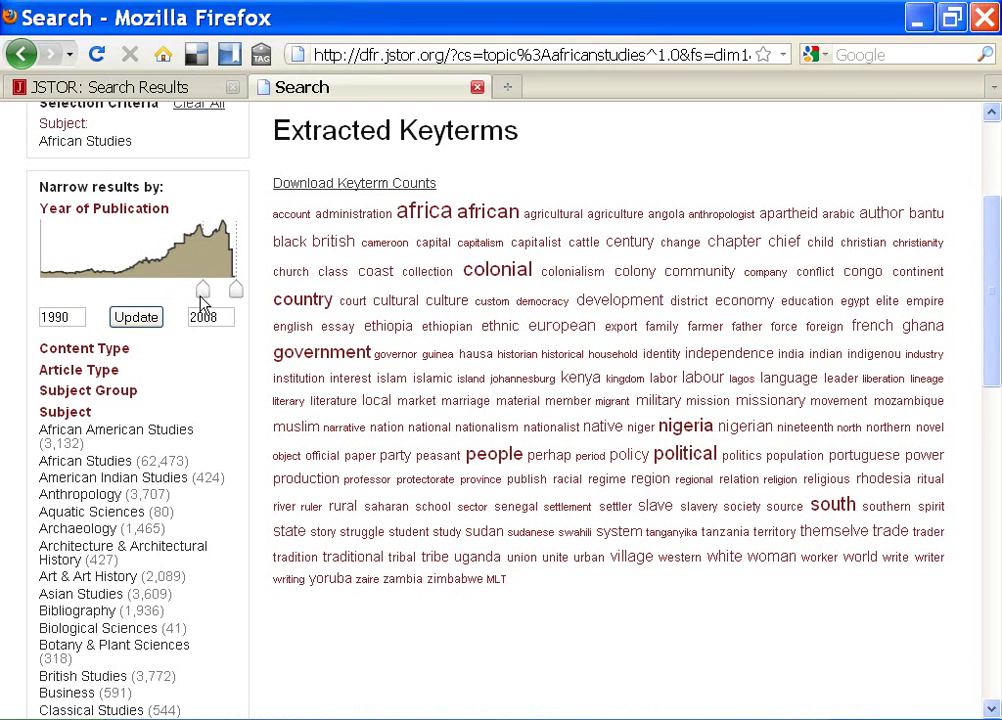
click(133, 318)
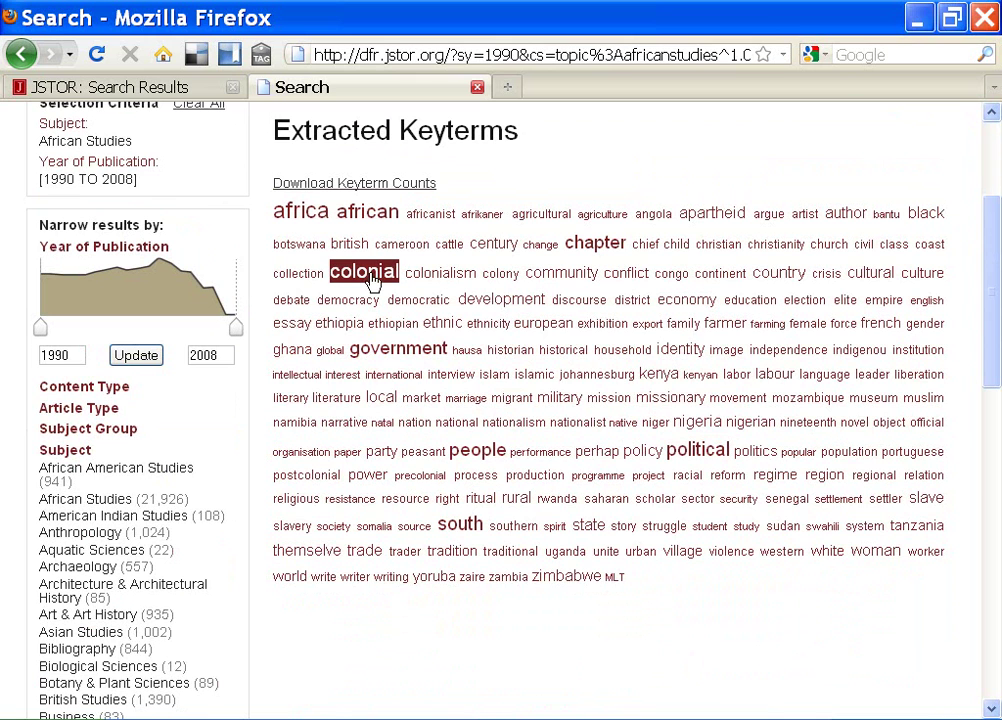
click(208, 89)
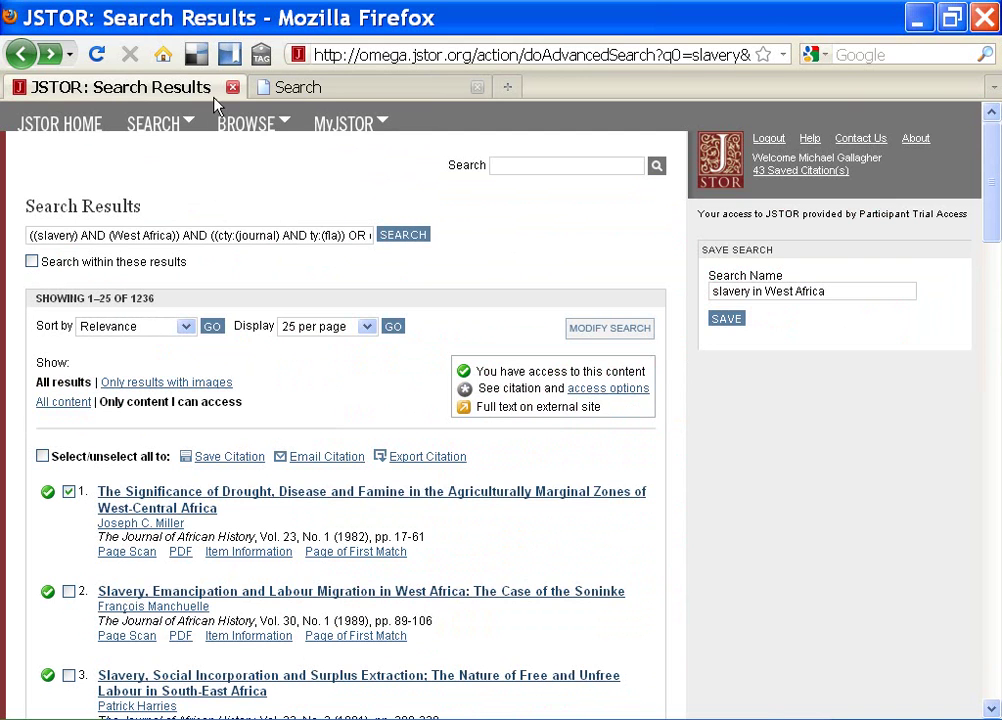
click(859, 140)
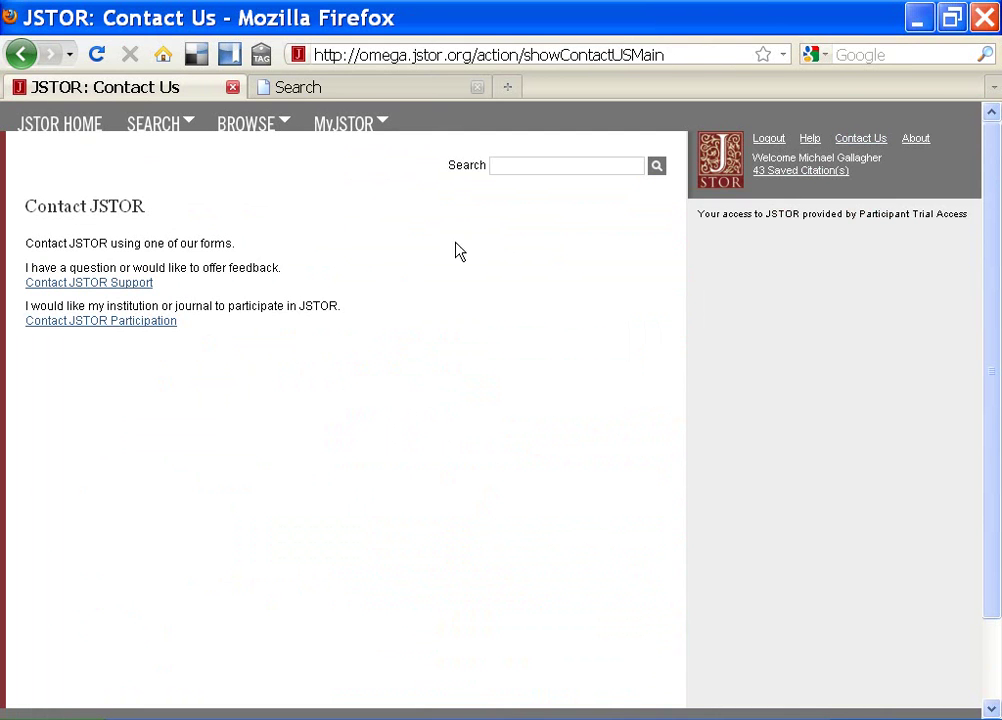